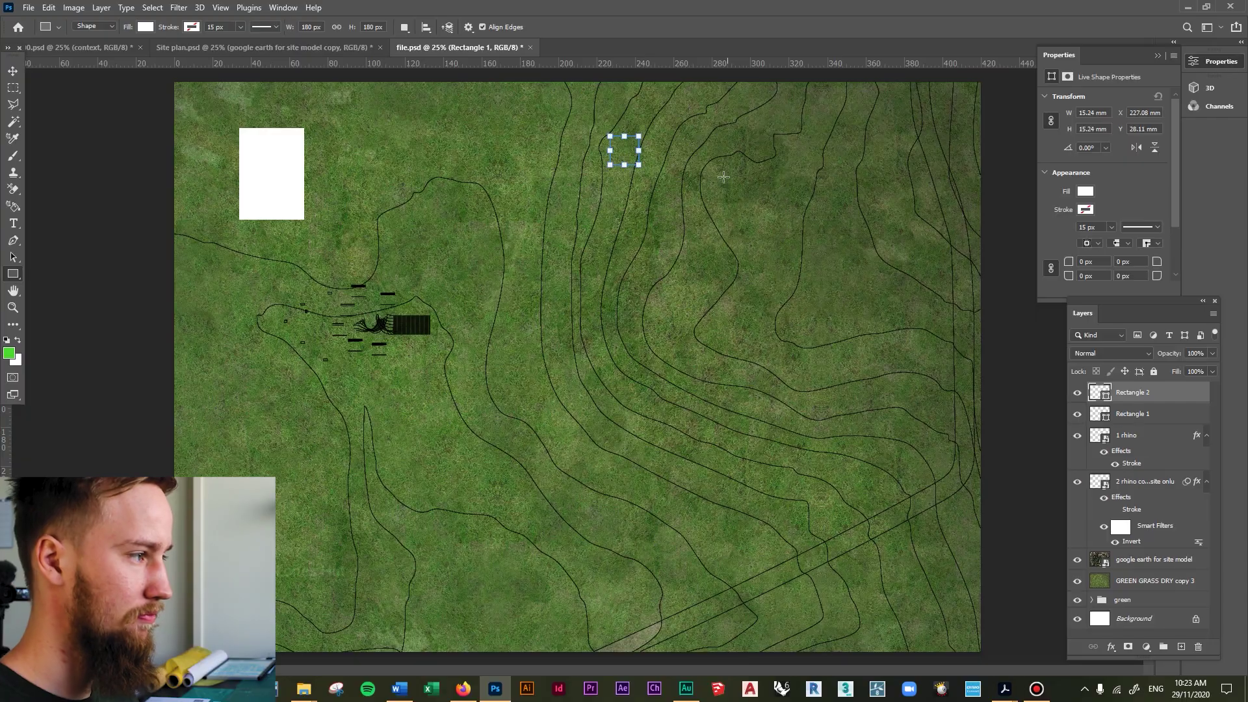
Step: Draw a small square building on the grass and add a final road anchor toward the top-left
left_click_drag(733, 186, 734, 187)
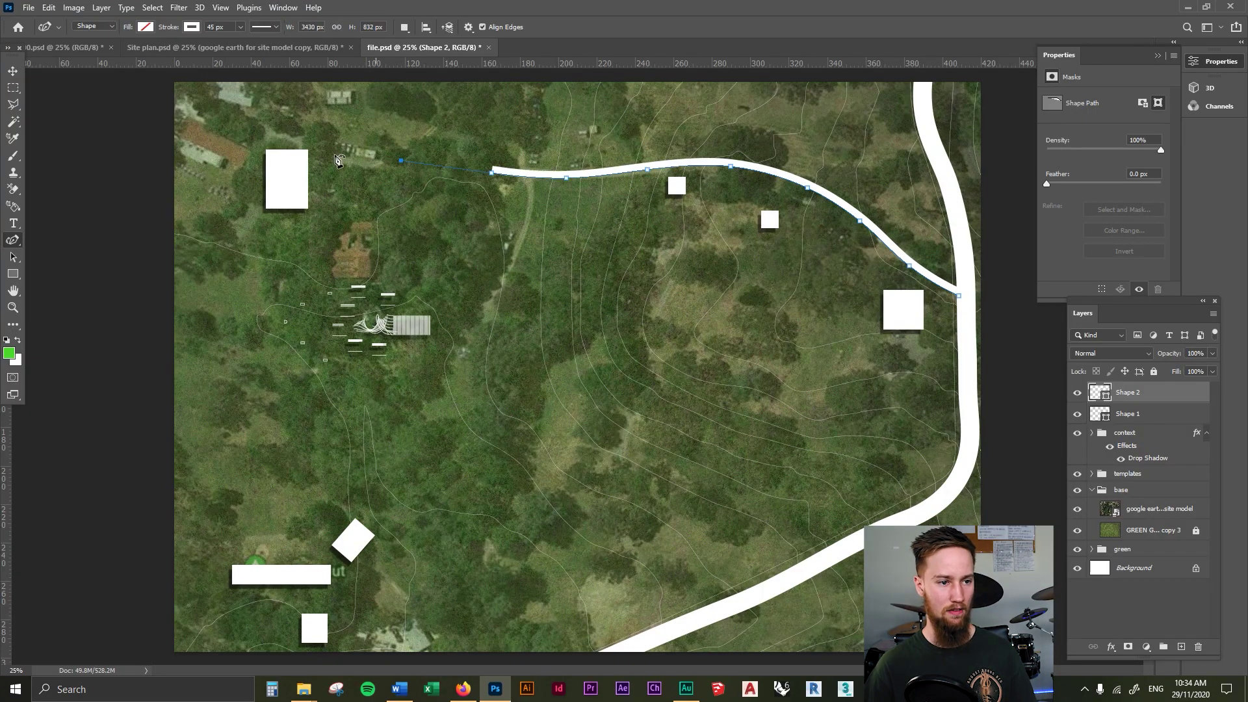
left_click(172, 87)
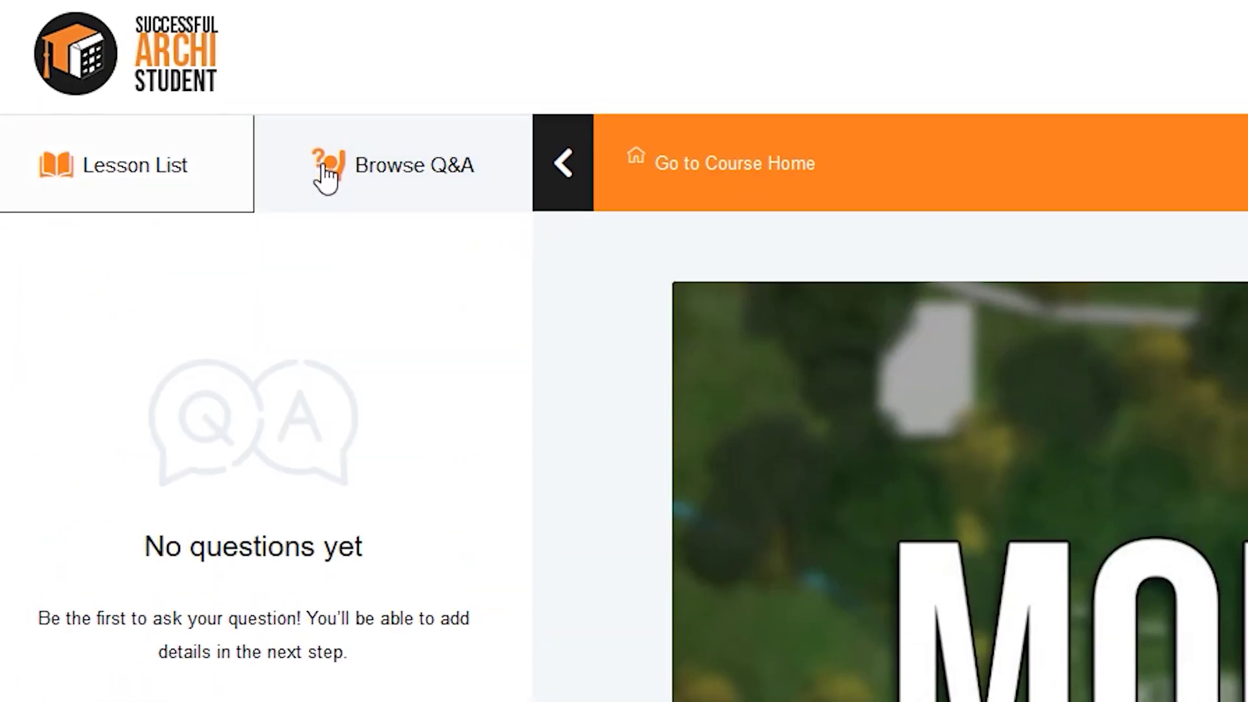
Step: In the course Q&A, draft the question 'It's not working. How can I get this to work?'
left_click(328, 174)
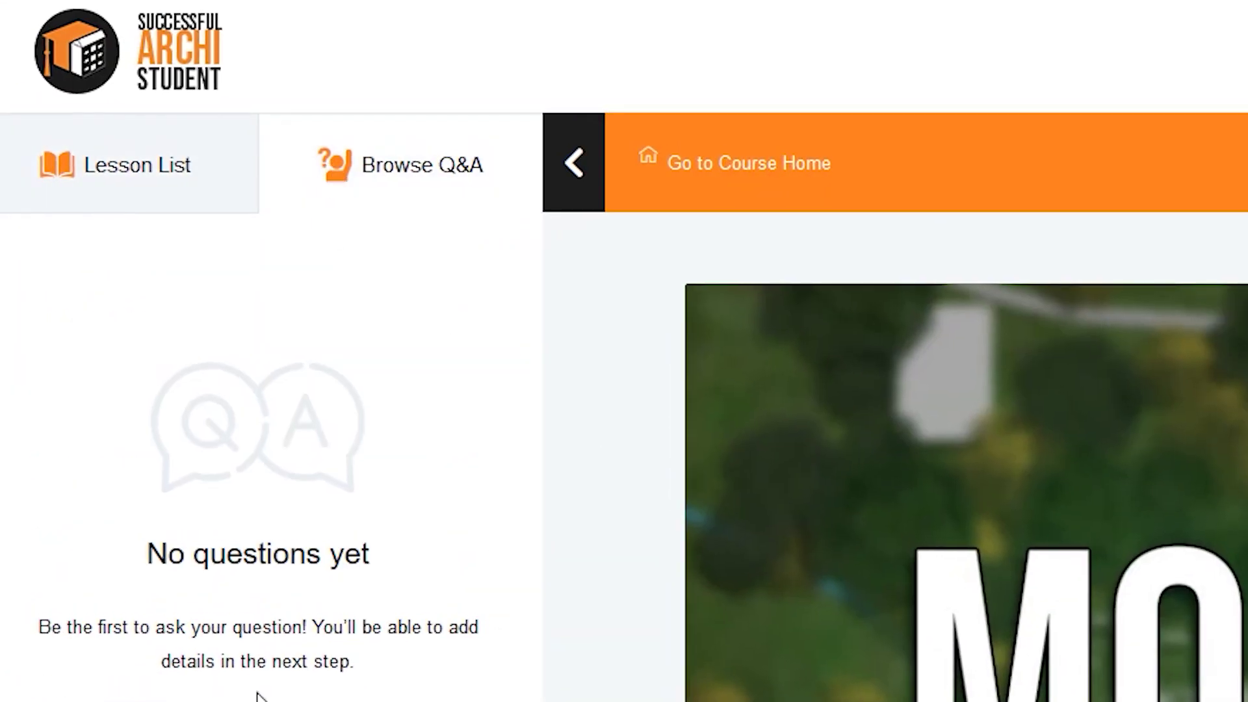
scroll(195, 342, "down", 9)
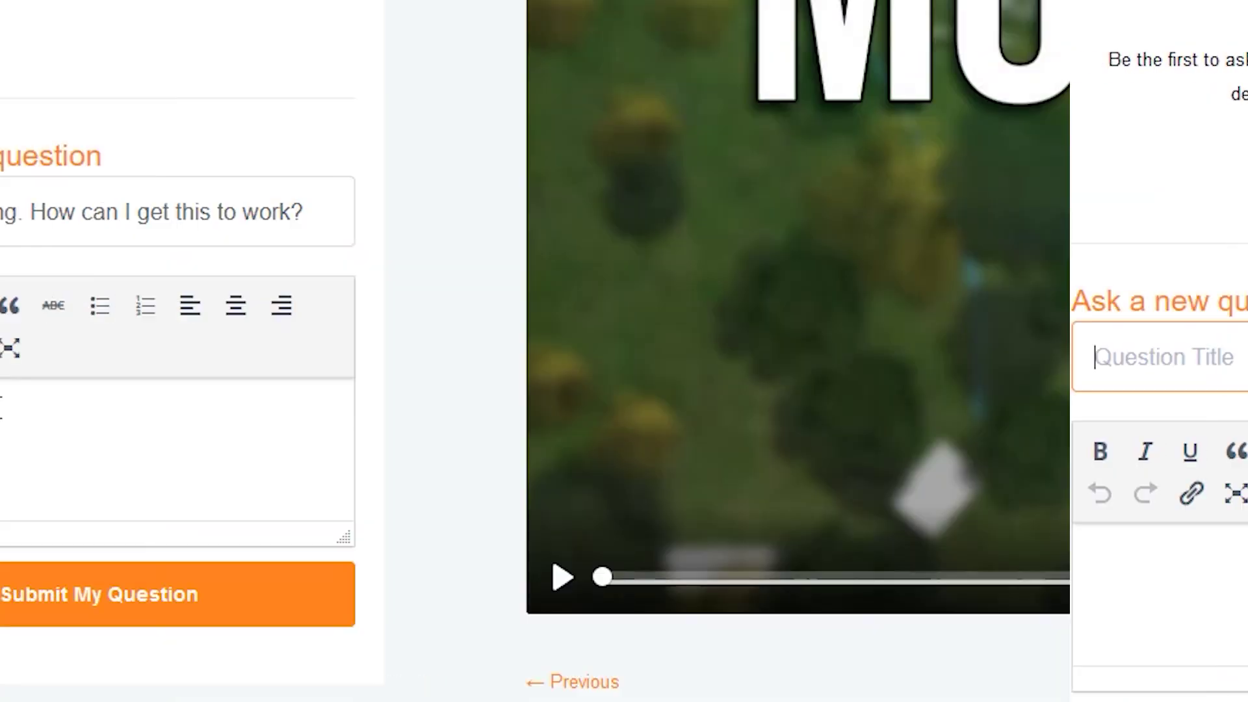
type("lease help")
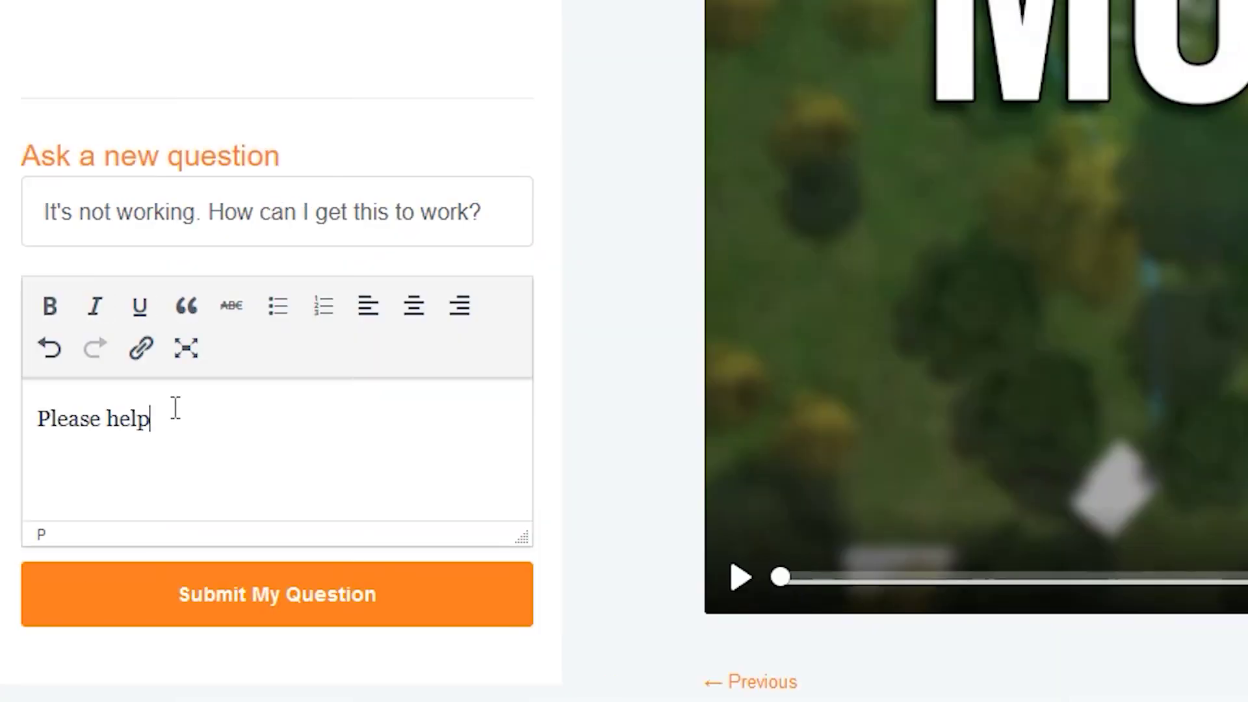
type("!!!")
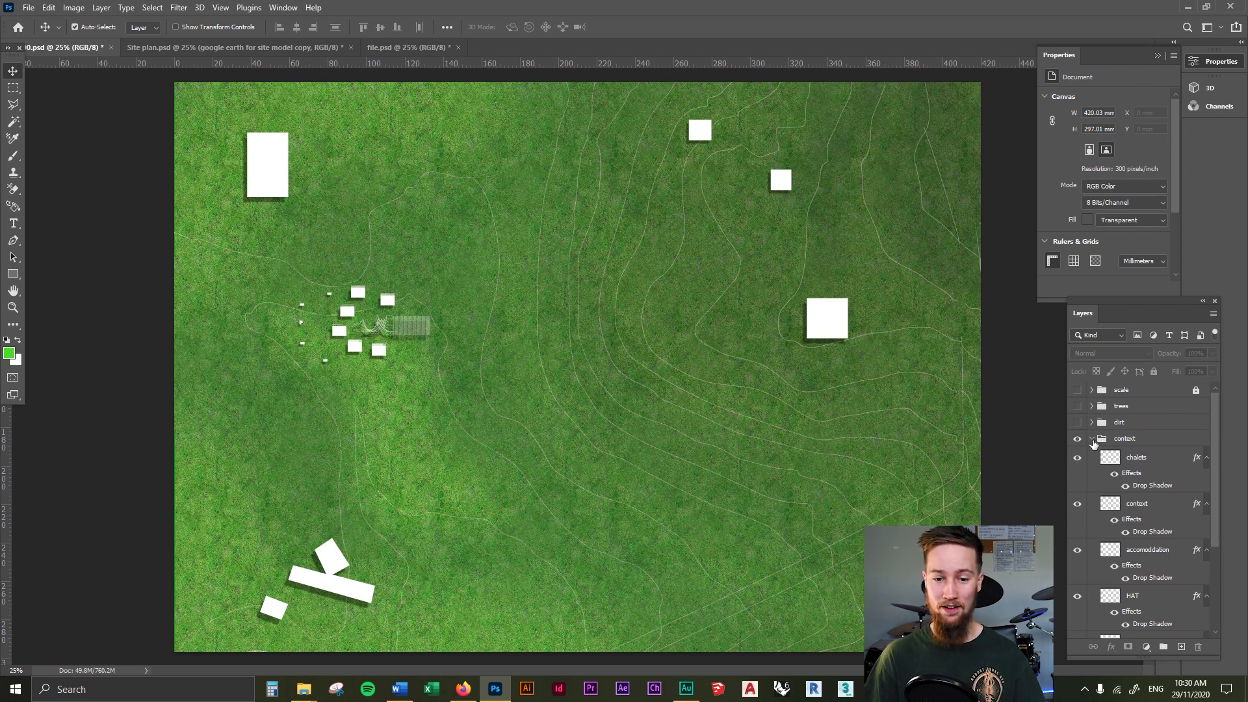
Step: Collapse the context layer group and select the Curvature Pen Tool
left_click(1092, 440)
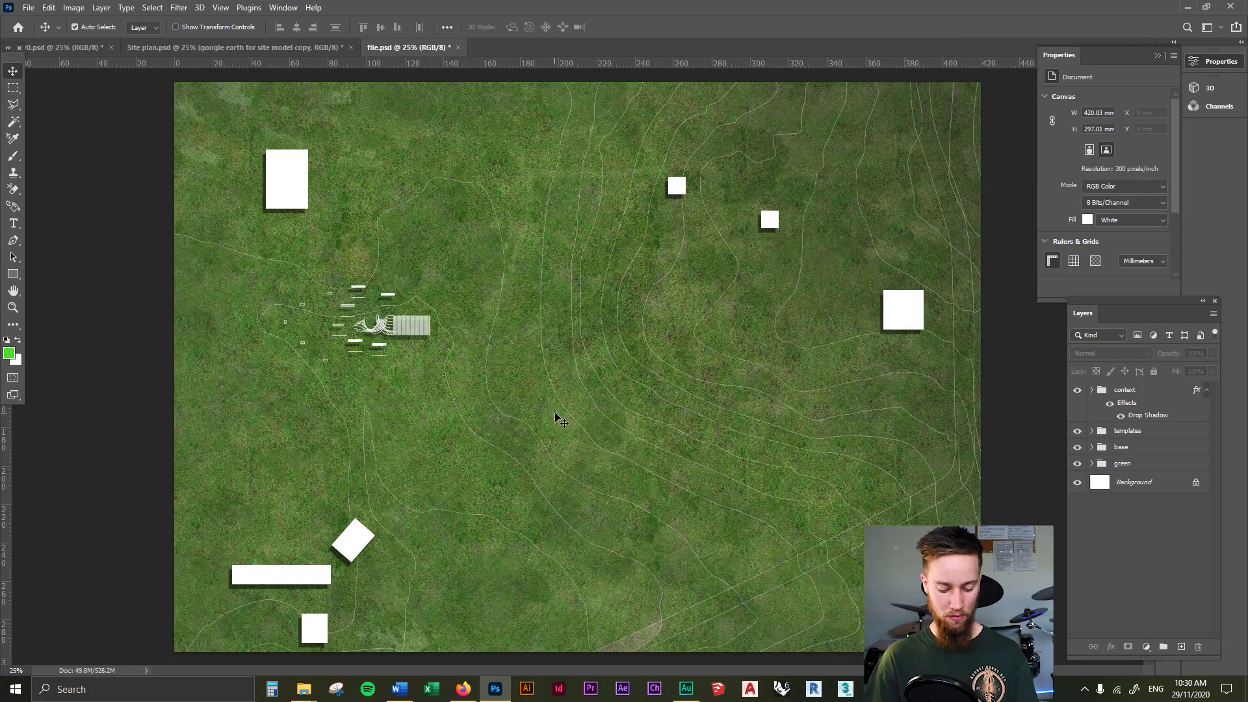
key("p")
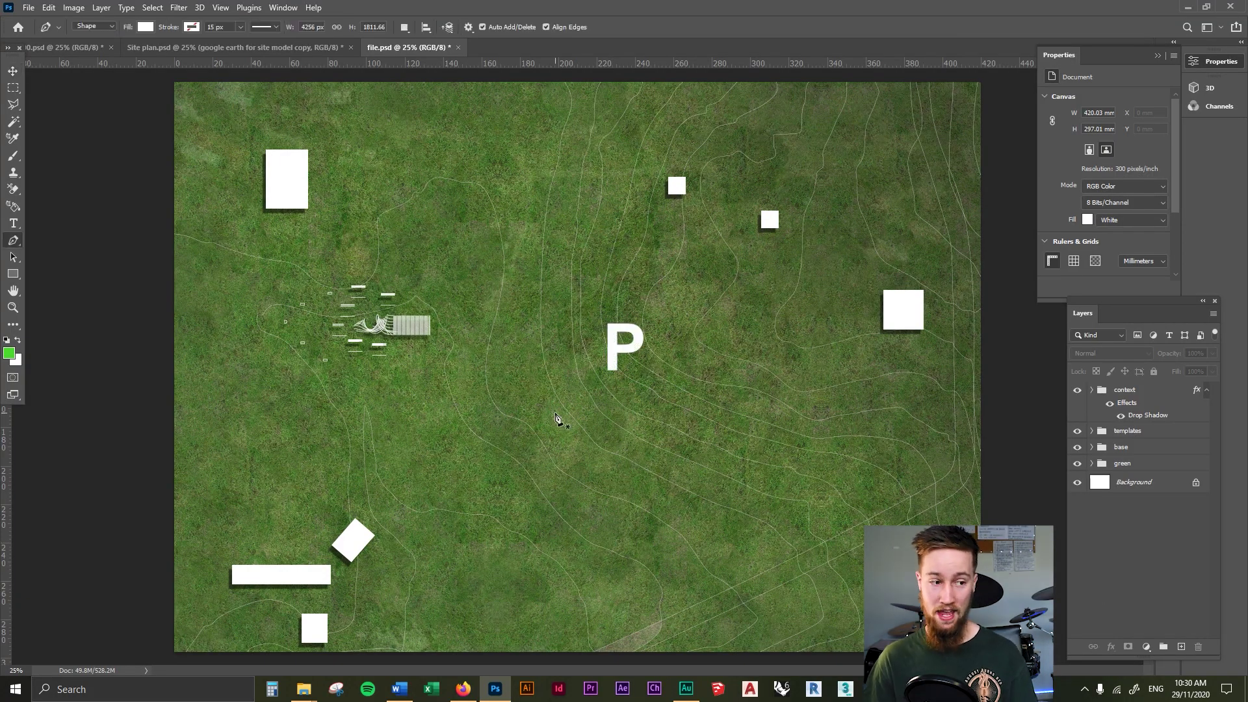
right_click(14, 242)
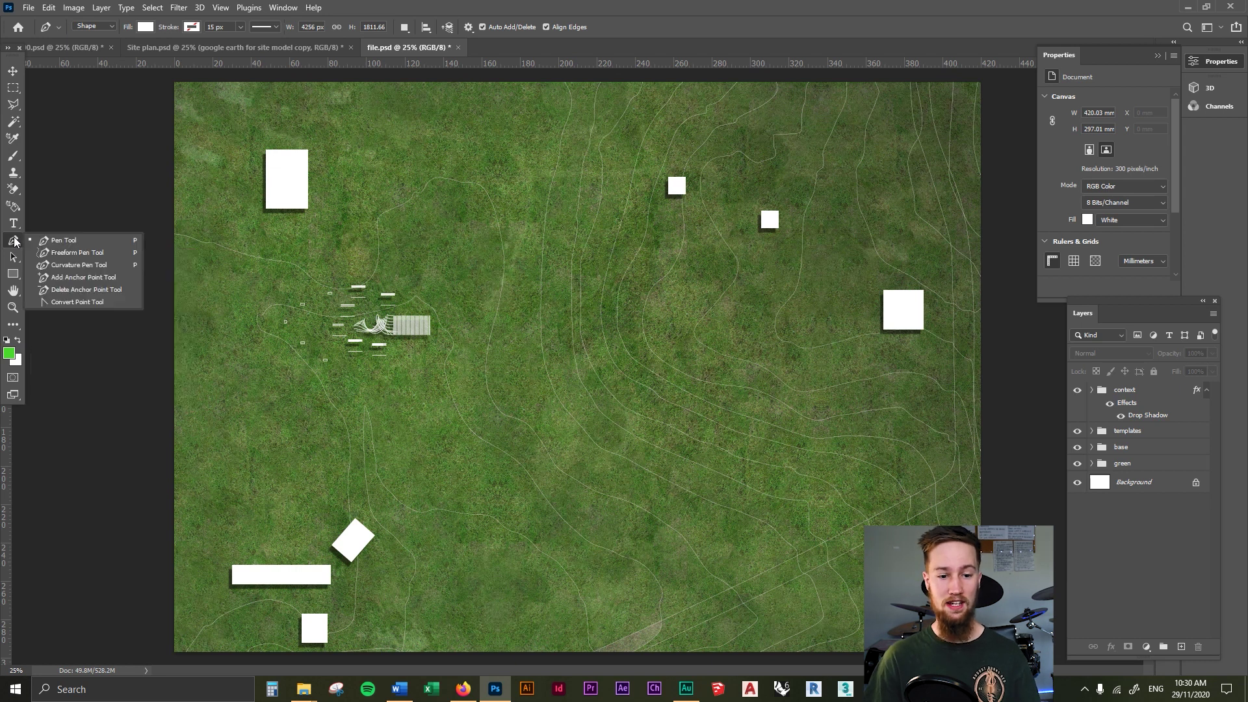
left_click(95, 263)
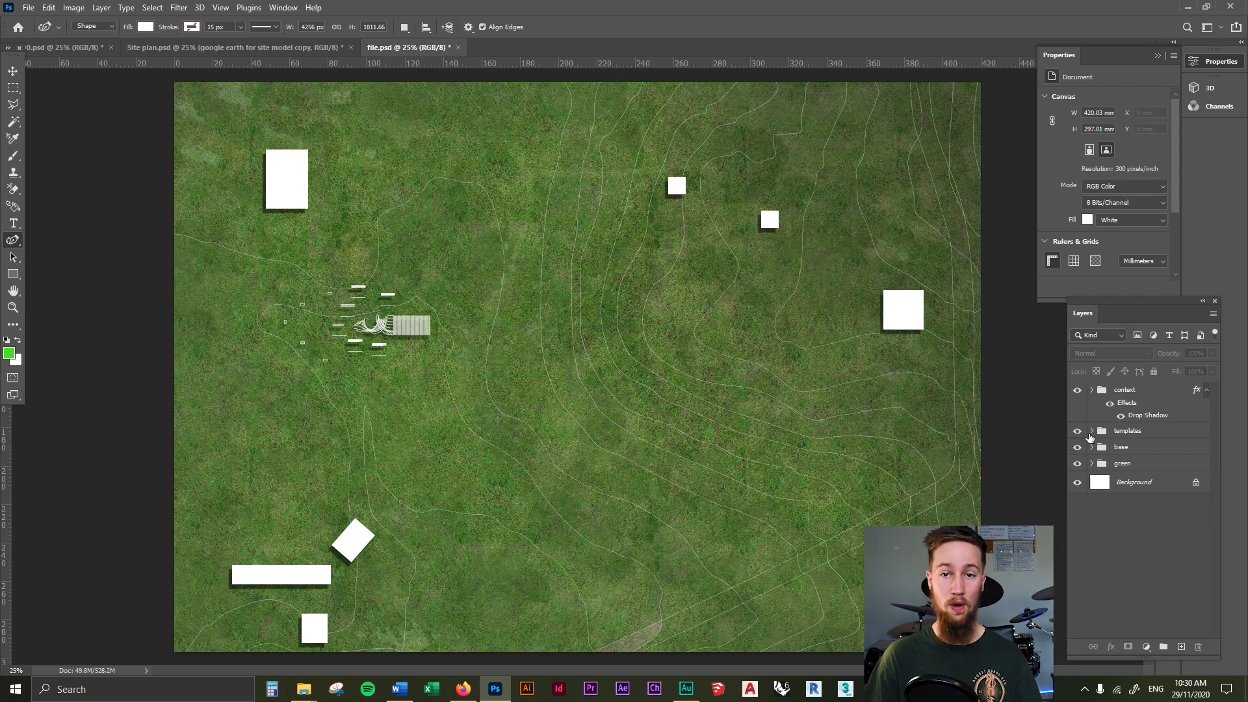
Step: In the base group, set the google earth aerial layer's opacity to 15% after checking it at 100%
left_click(1092, 447)
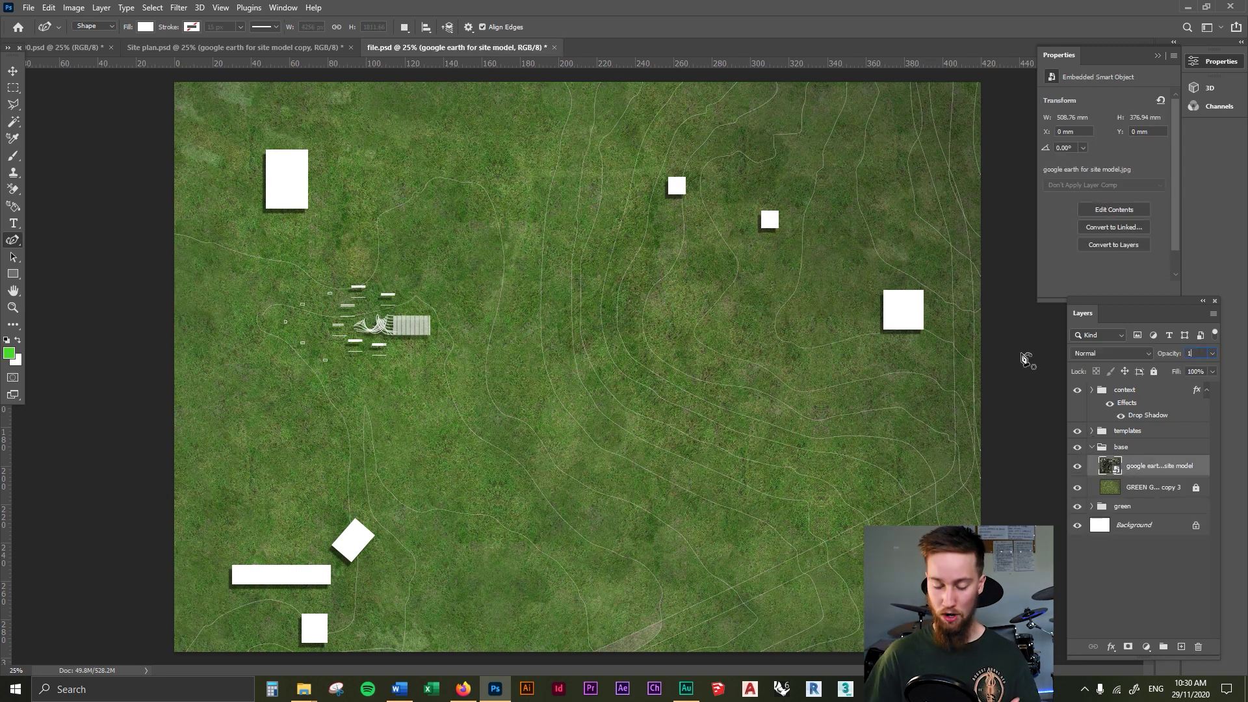
type("100")
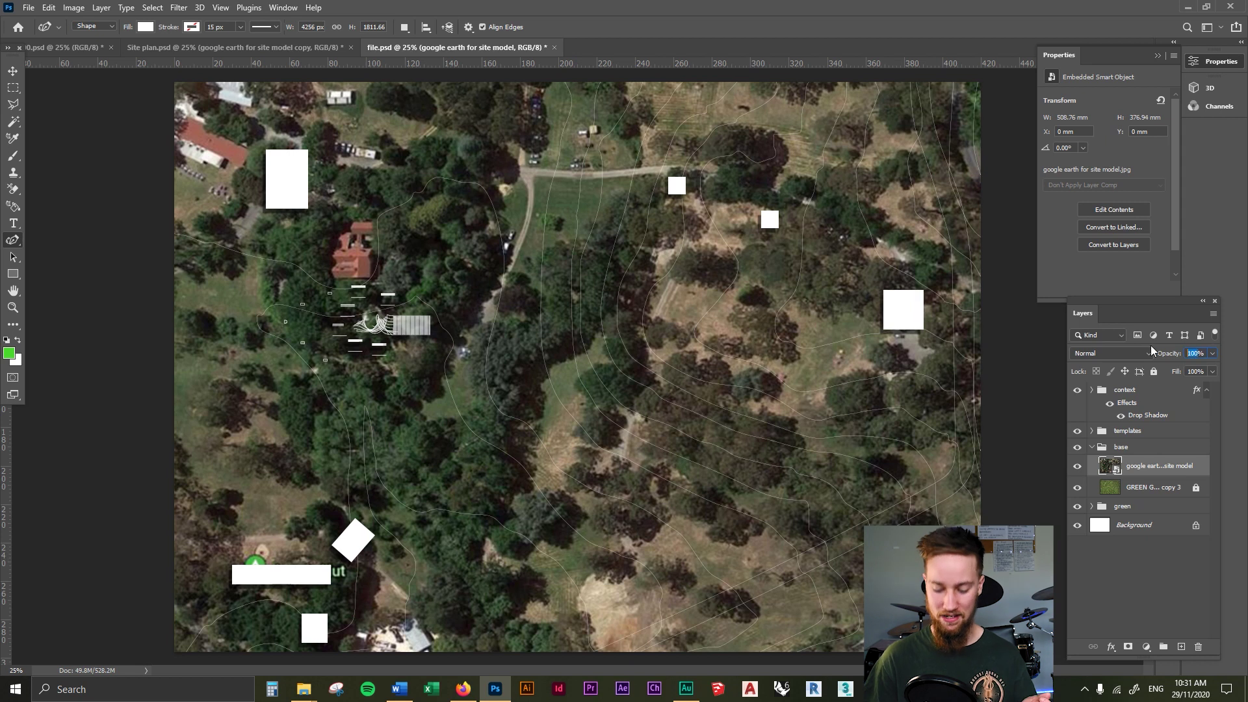
type("15")
key("Return")
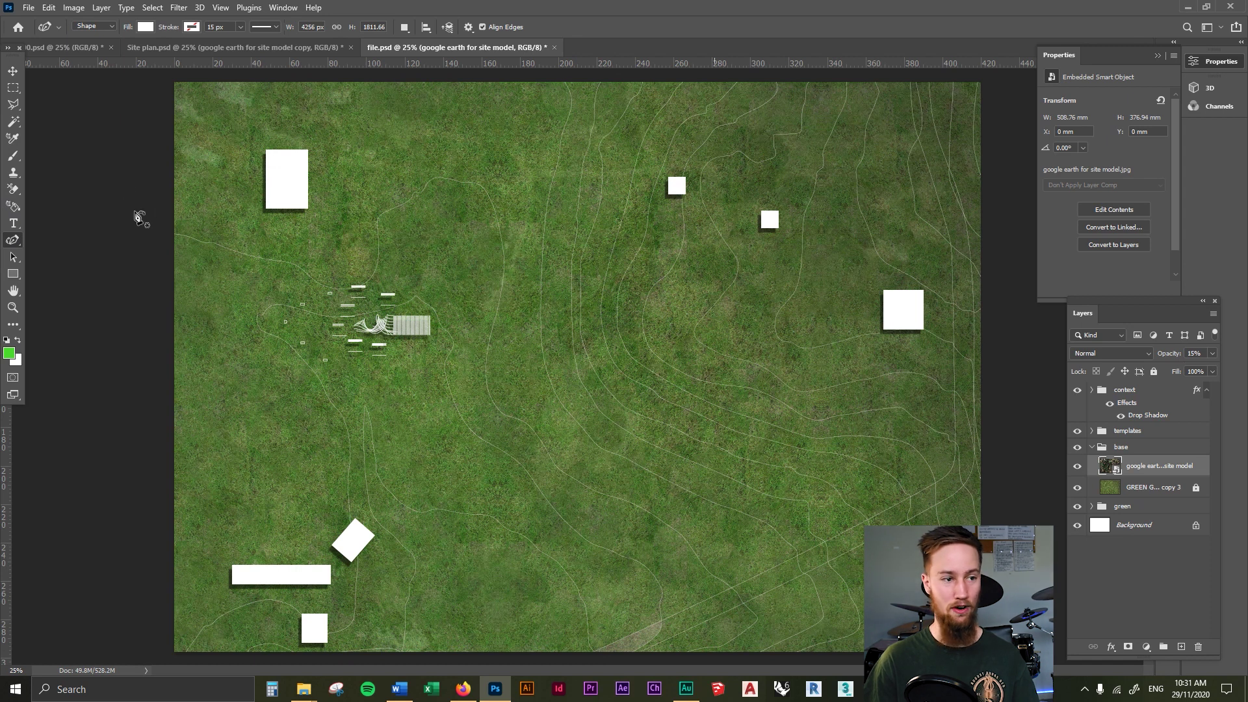
Step: Add a new empty layer and set the shape to no fill with a white stroke
left_click(1196, 629)
left_click(1182, 646)
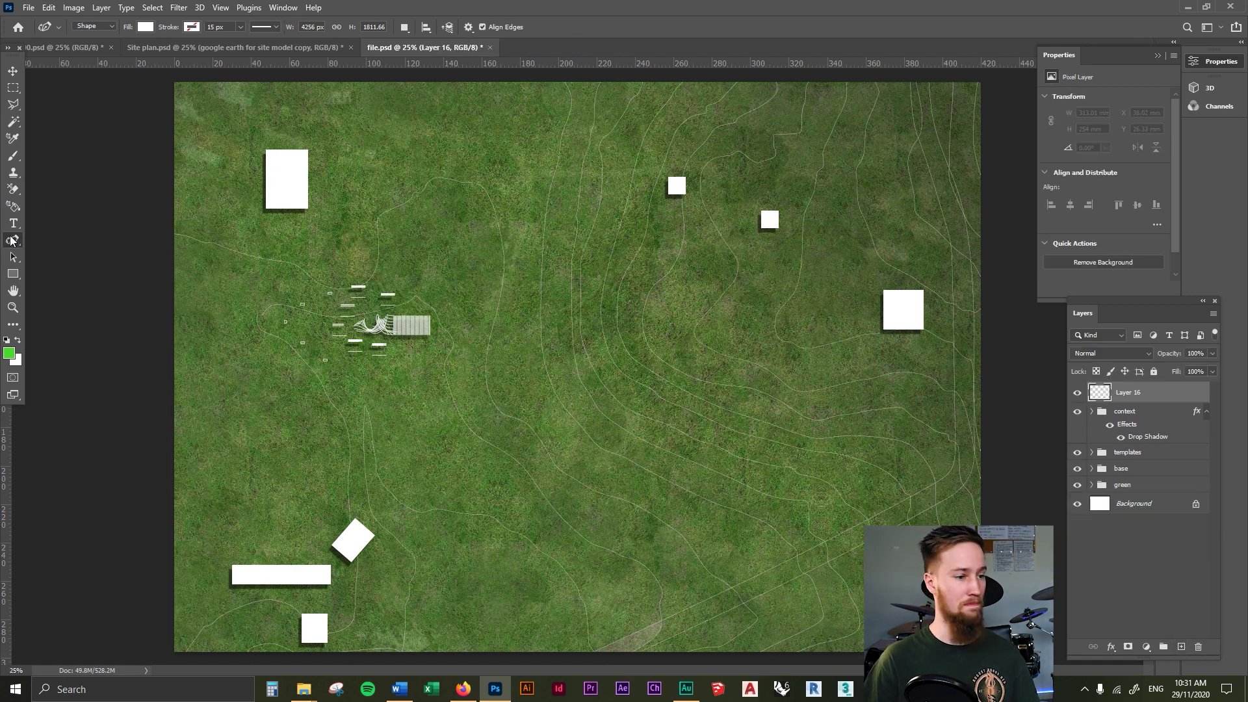
left_click(152, 27)
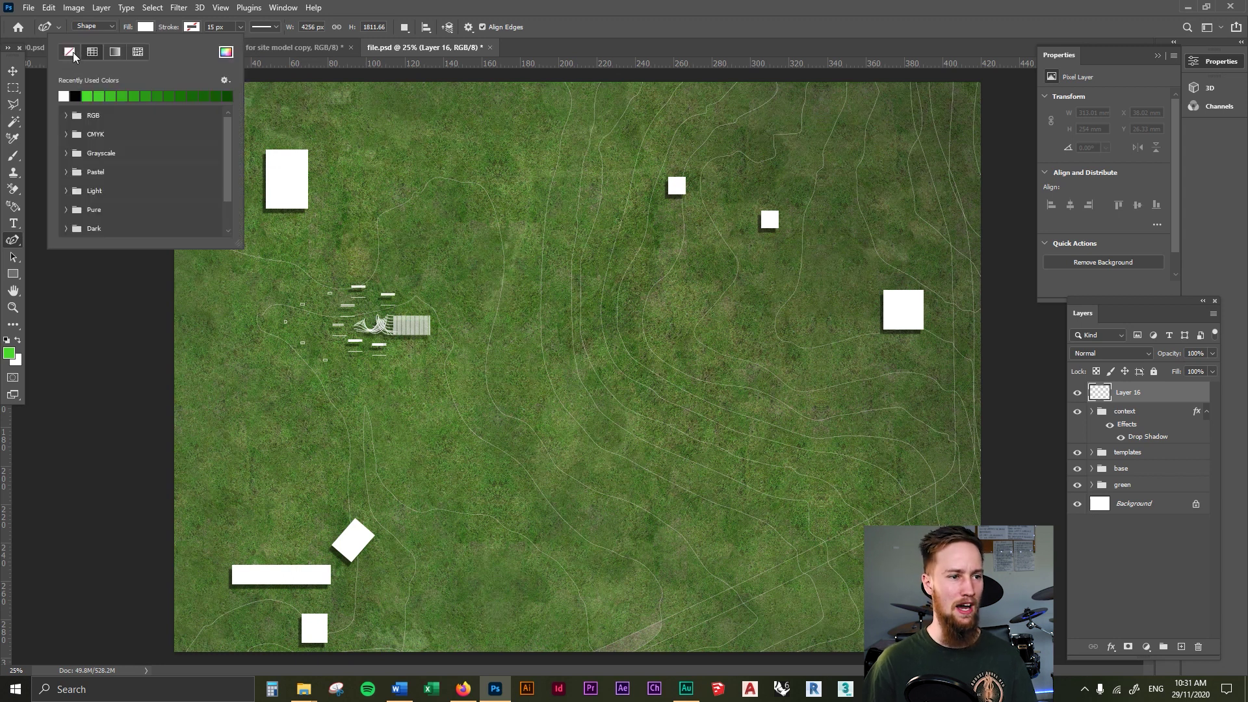
left_click(191, 27)
left_click(191, 27)
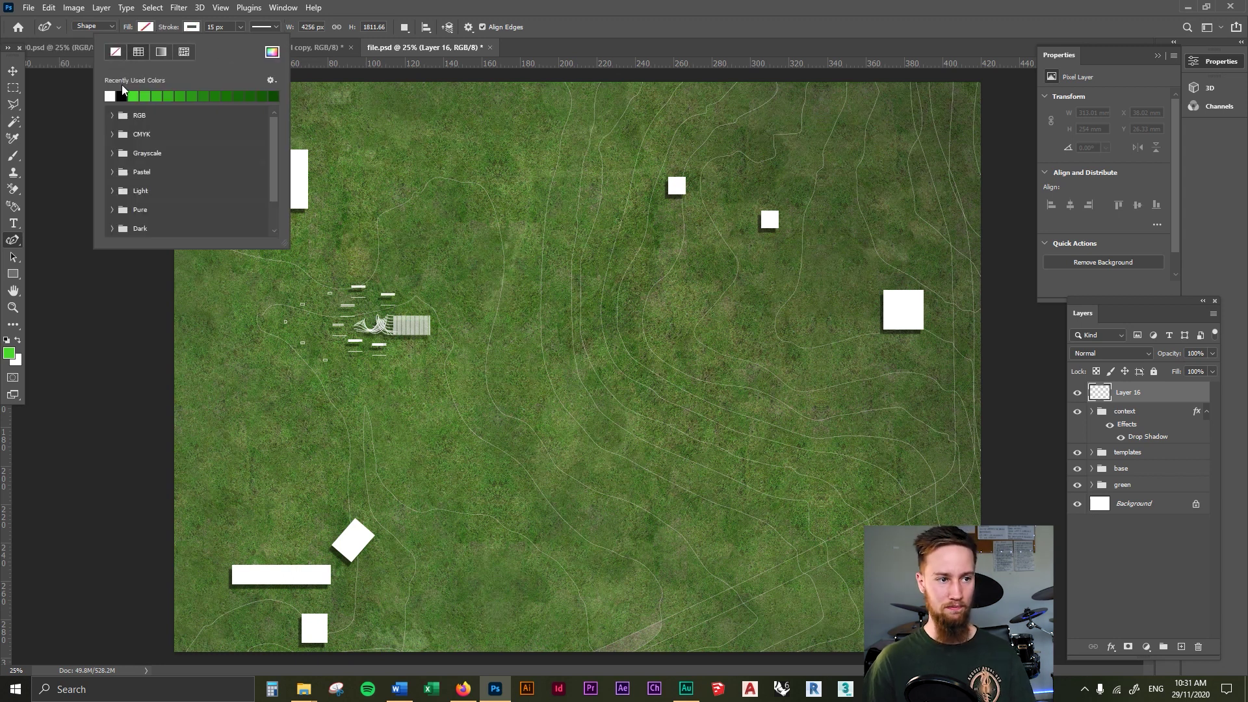
key("Escape")
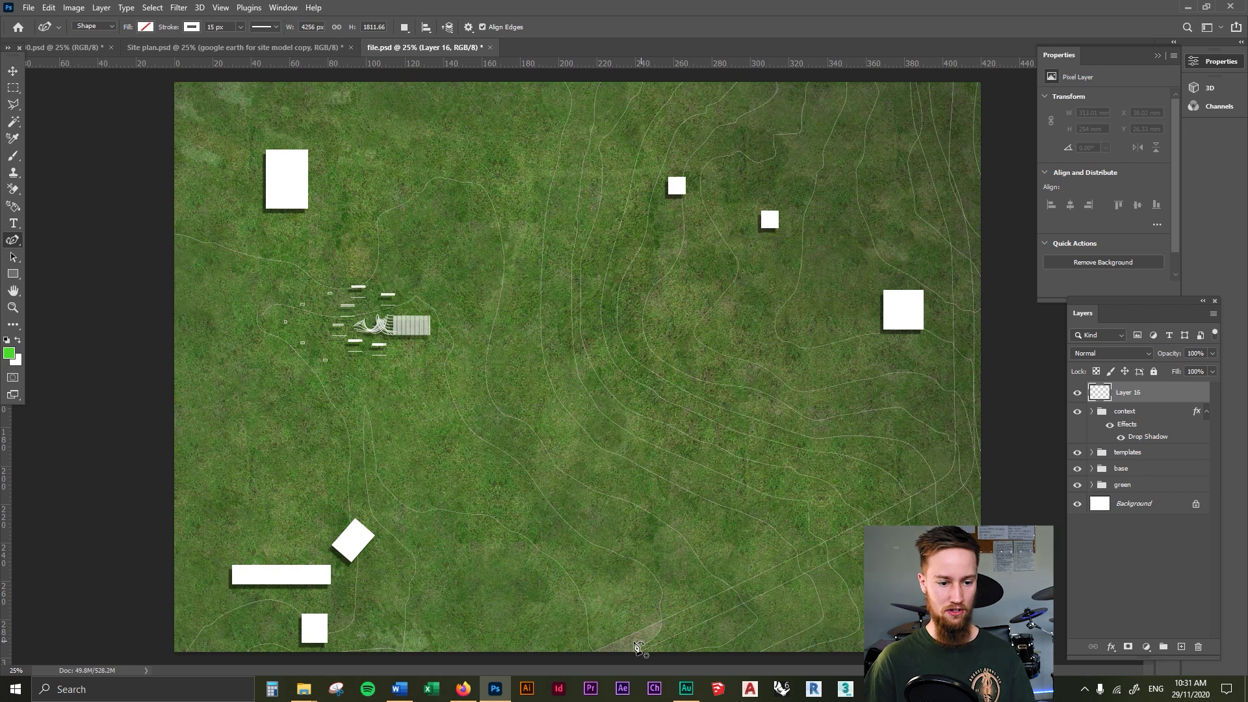
Step: Draw a straight two-point road line near the bottom edge with a 100 px stroke
left_click(634, 641)
left_click(800, 566)
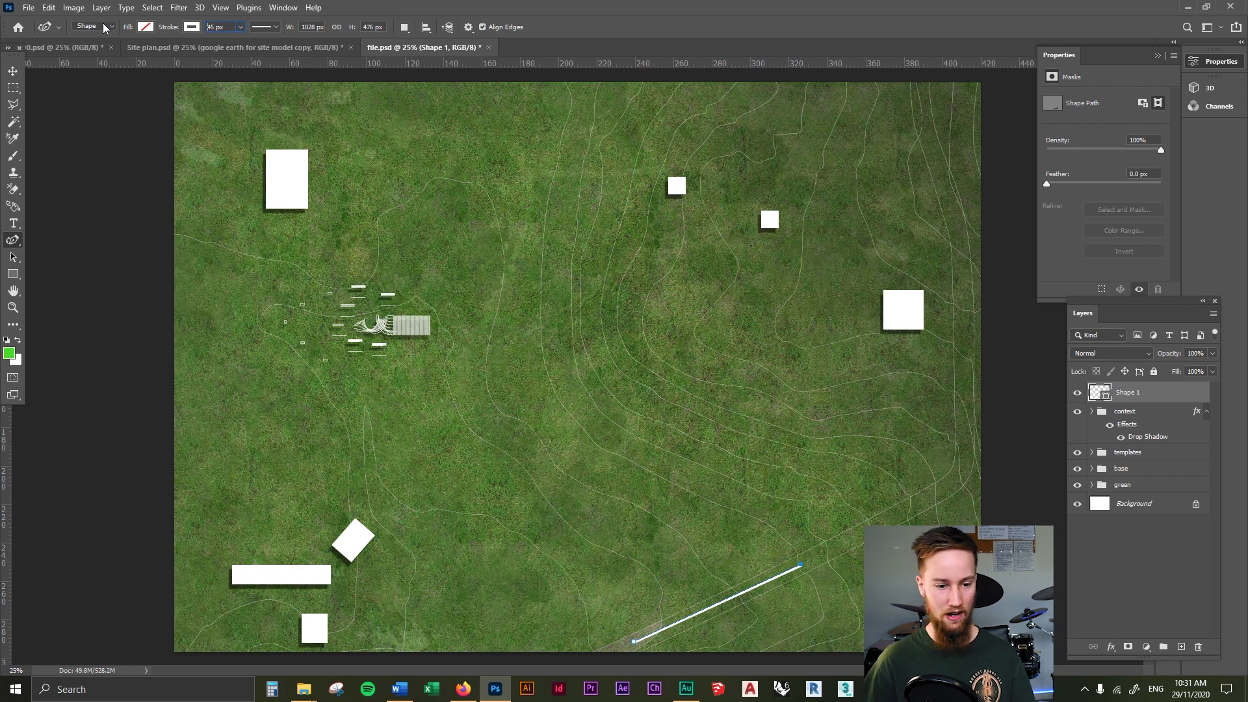
key("Return")
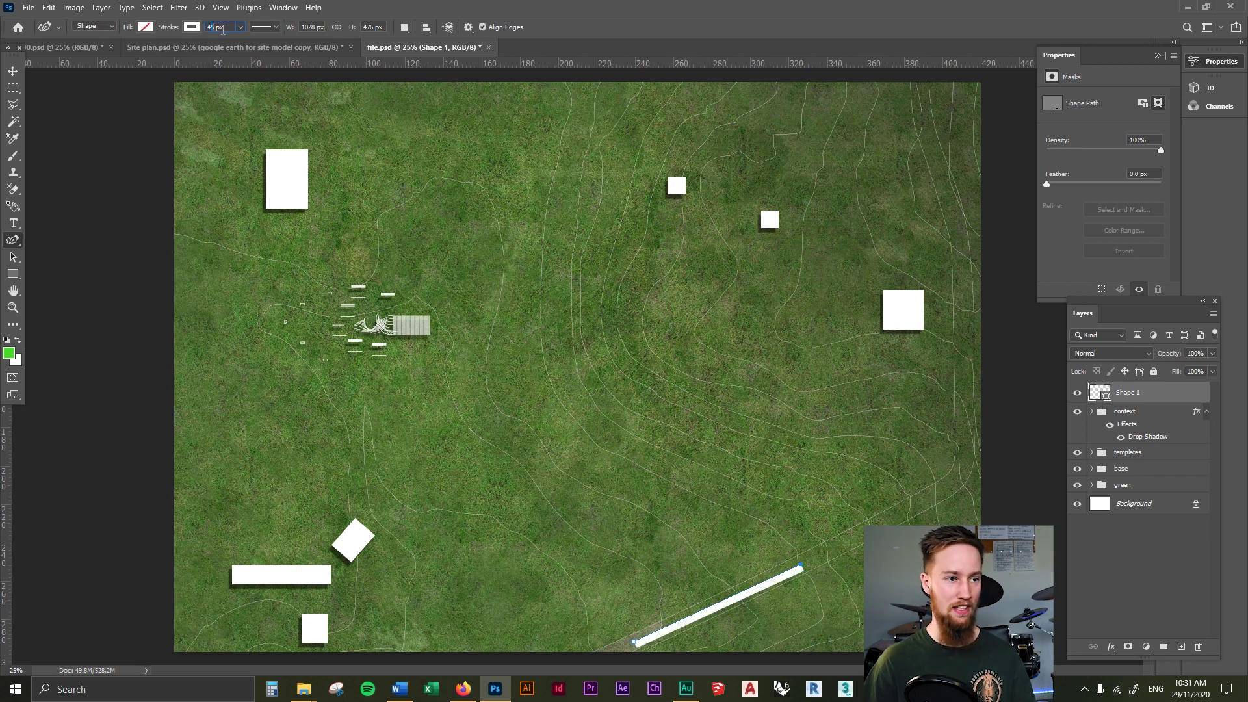
key("Return")
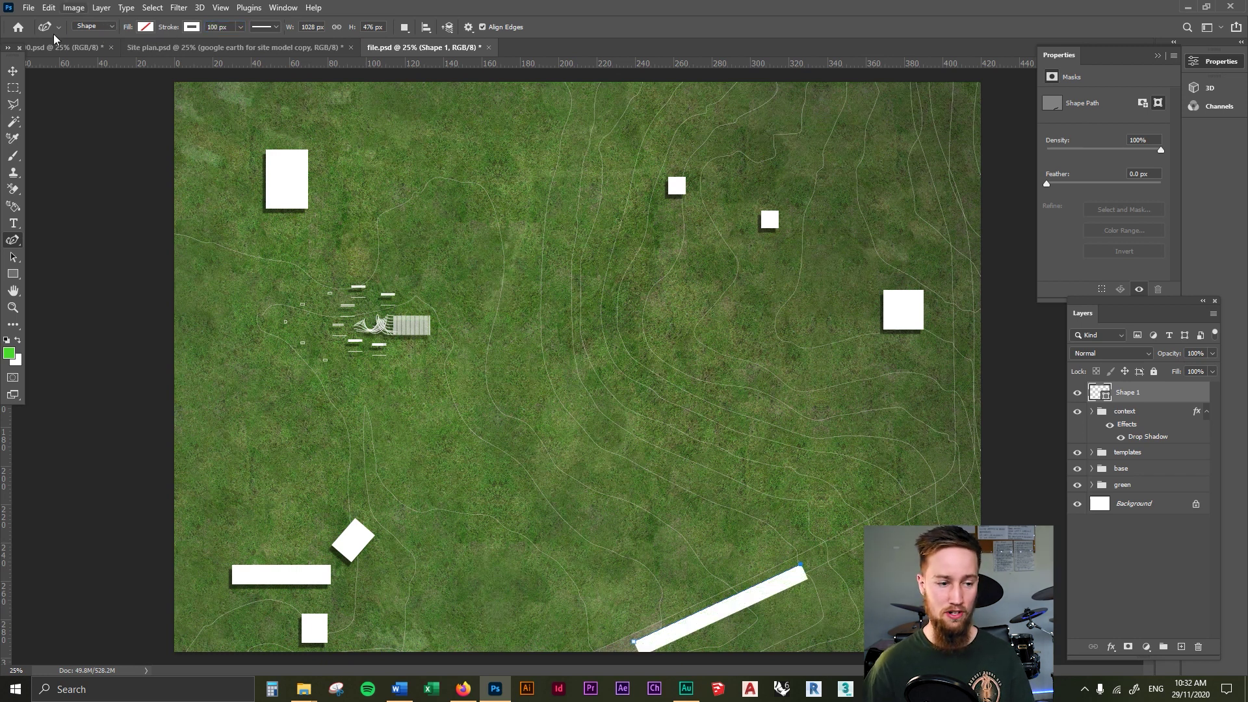
Step: Widen the road stroke to 115 px and shift it down-left toward the bottom edge
left_click(13, 72)
left_click_drag(780, 587, 778, 583)
key("Left")
key("Left")
key("Left")
key("Left")
key("Up")
key("Up")
key("Up")
key("Up")
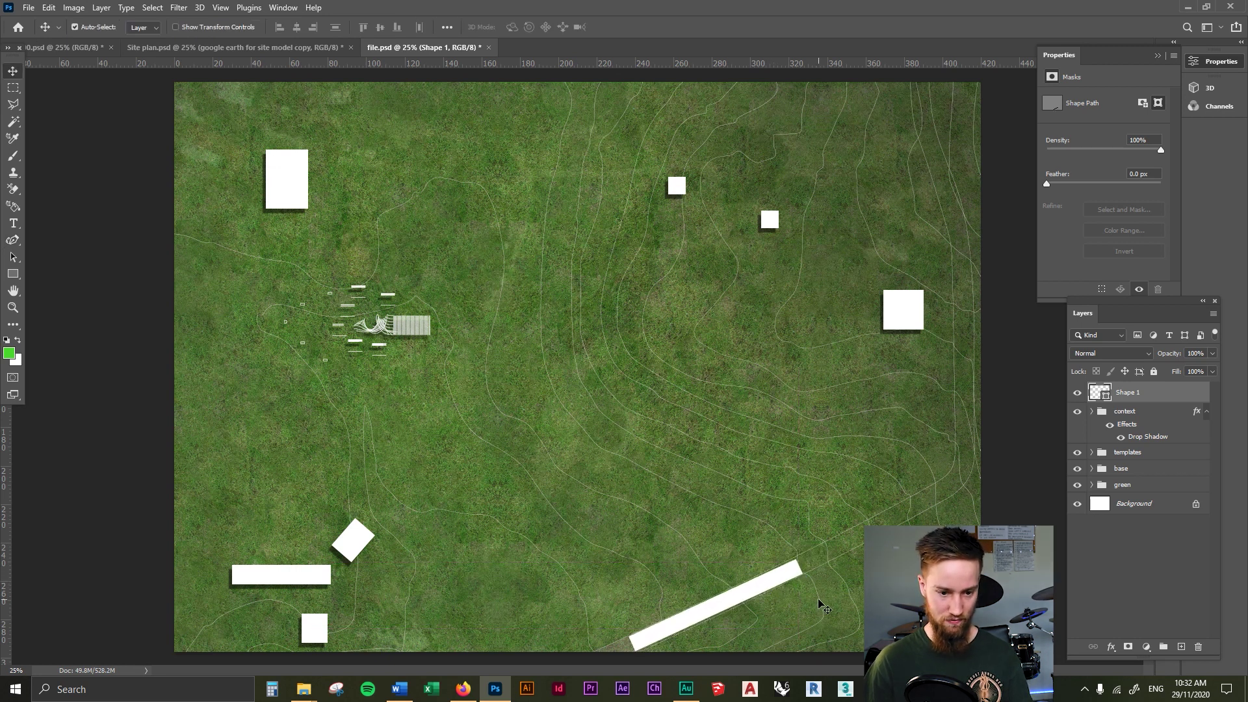
key("p")
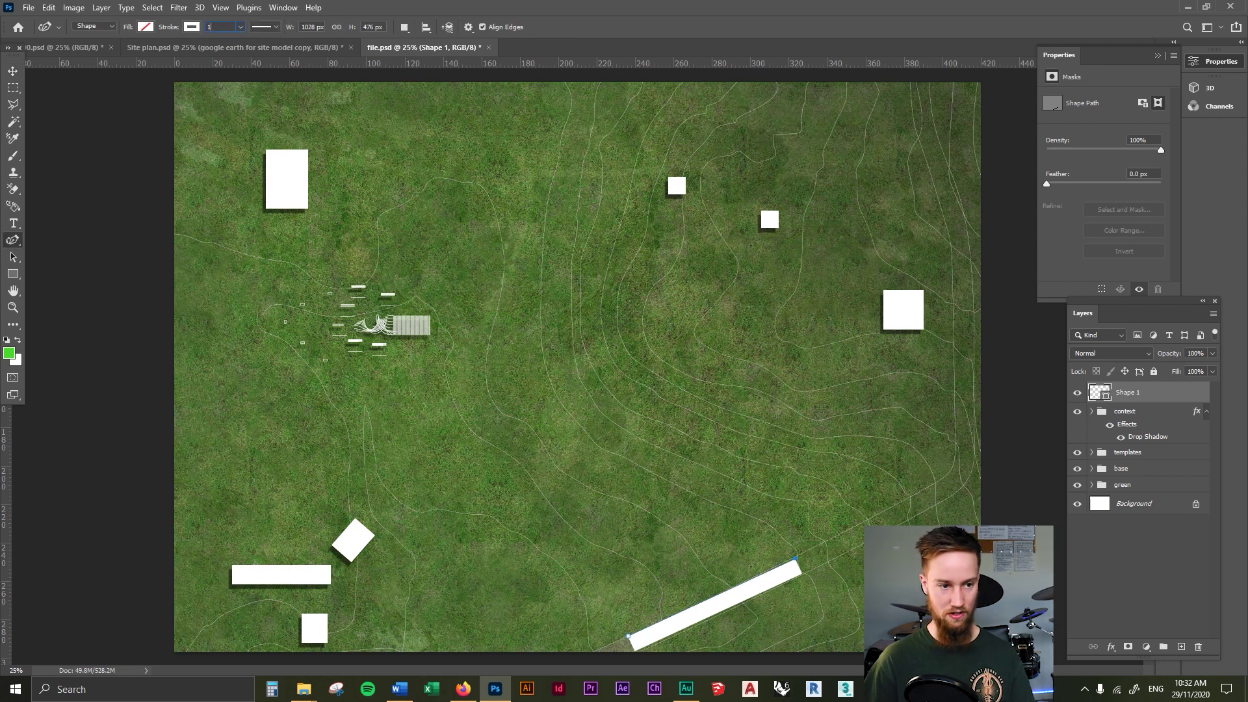
key("Return")
key("v")
left_click_drag(774, 582, 732, 588)
Step: Delete the straight road, add a new layer, and select the Curvature Pen Tool
key("Delete")
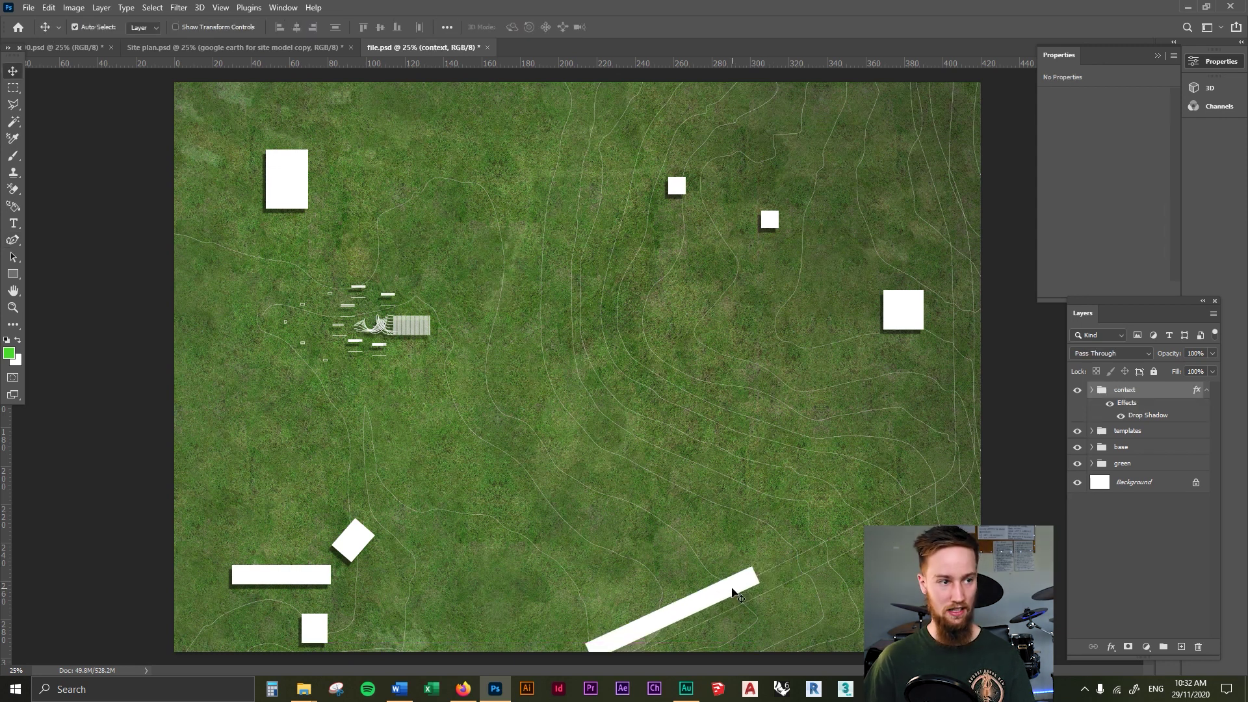
key("p")
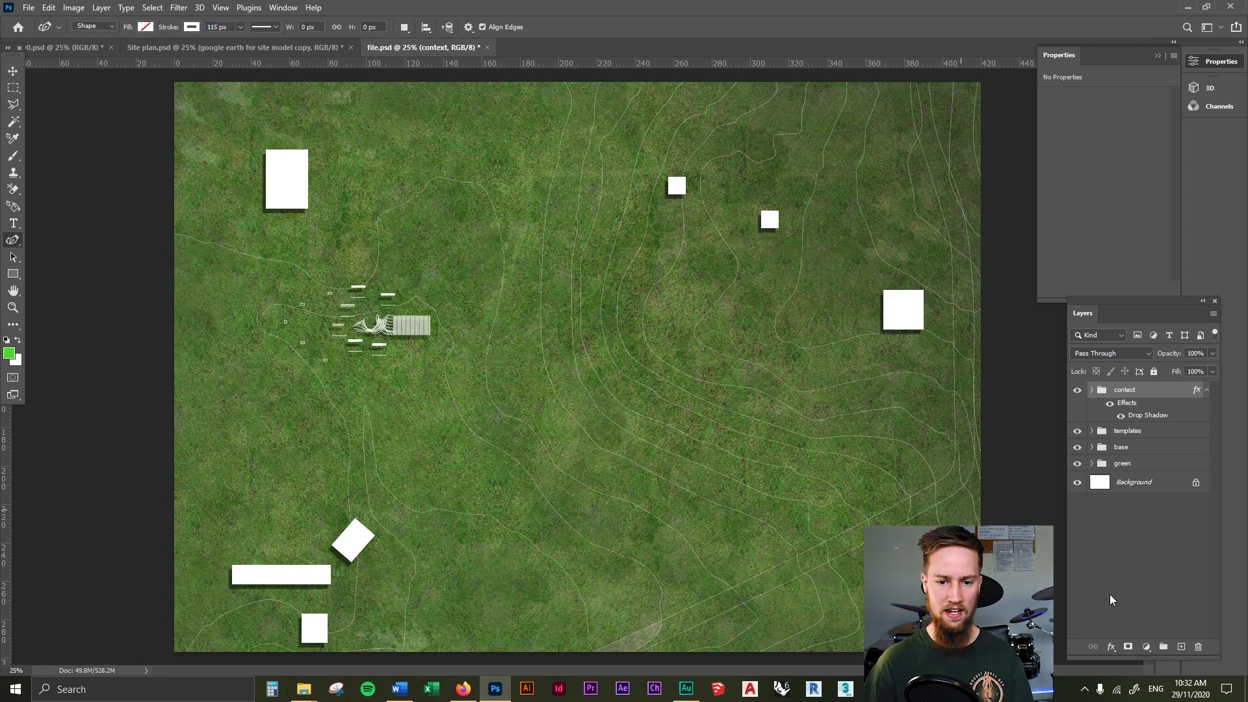
left_click(1181, 647)
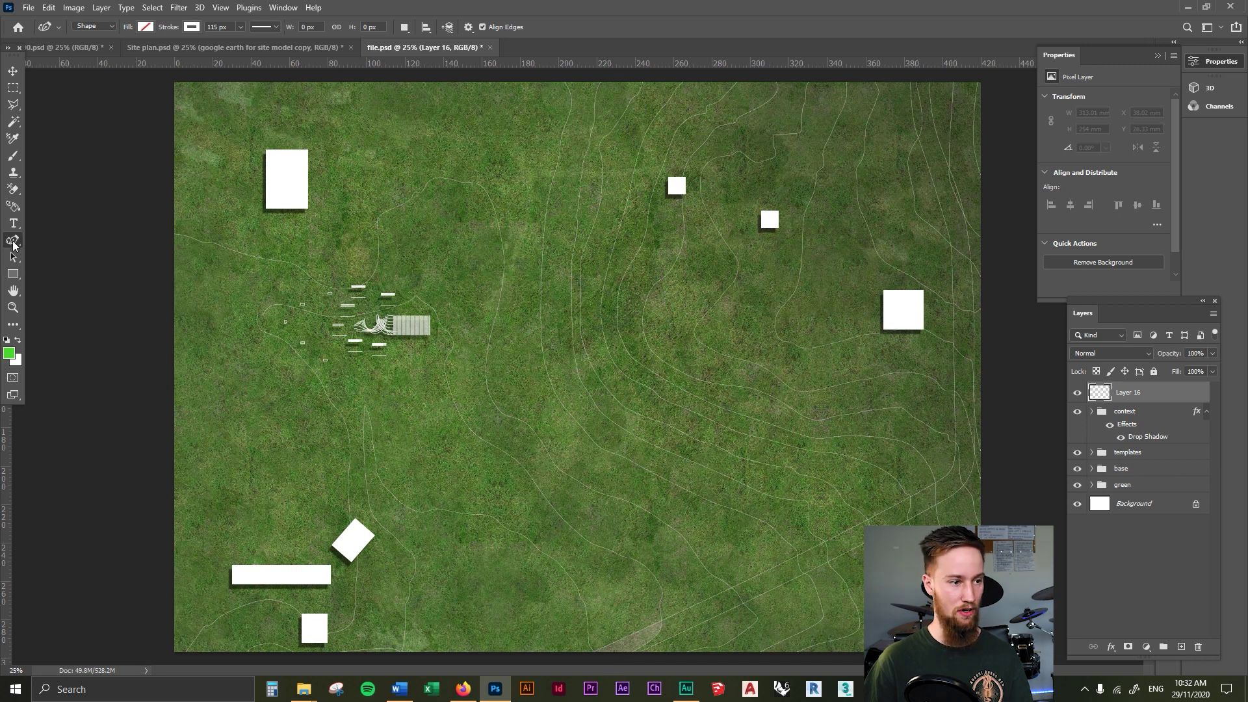
right_click(13, 244)
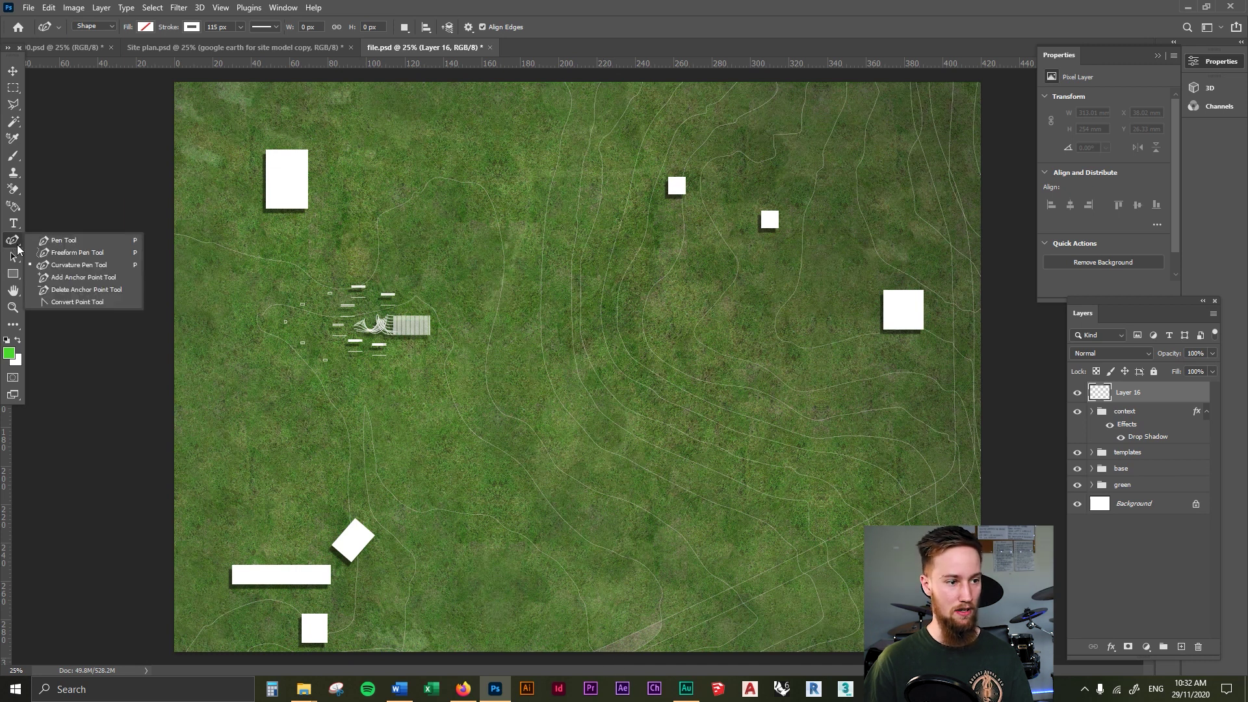
left_click(55, 271)
Step: Place road anchors from the bottom edge up the right side to the top edge
left_click(607, 655)
left_click(805, 562)
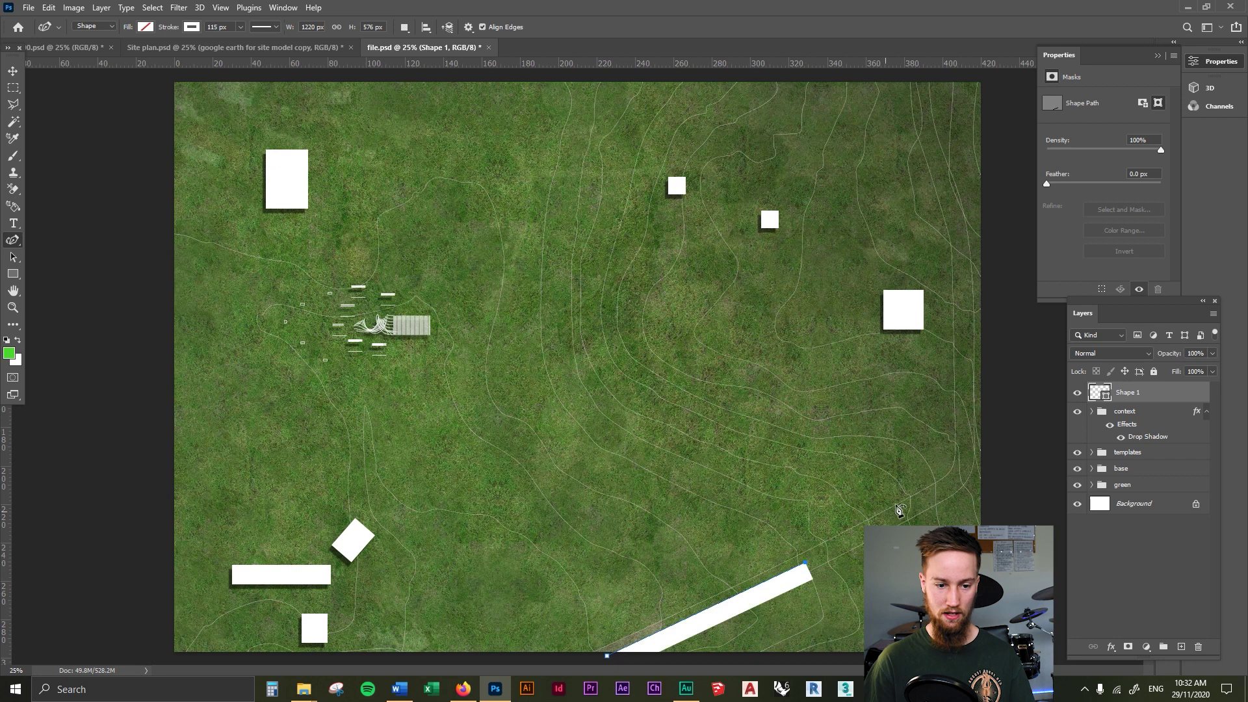
left_click(906, 509)
left_click(956, 478)
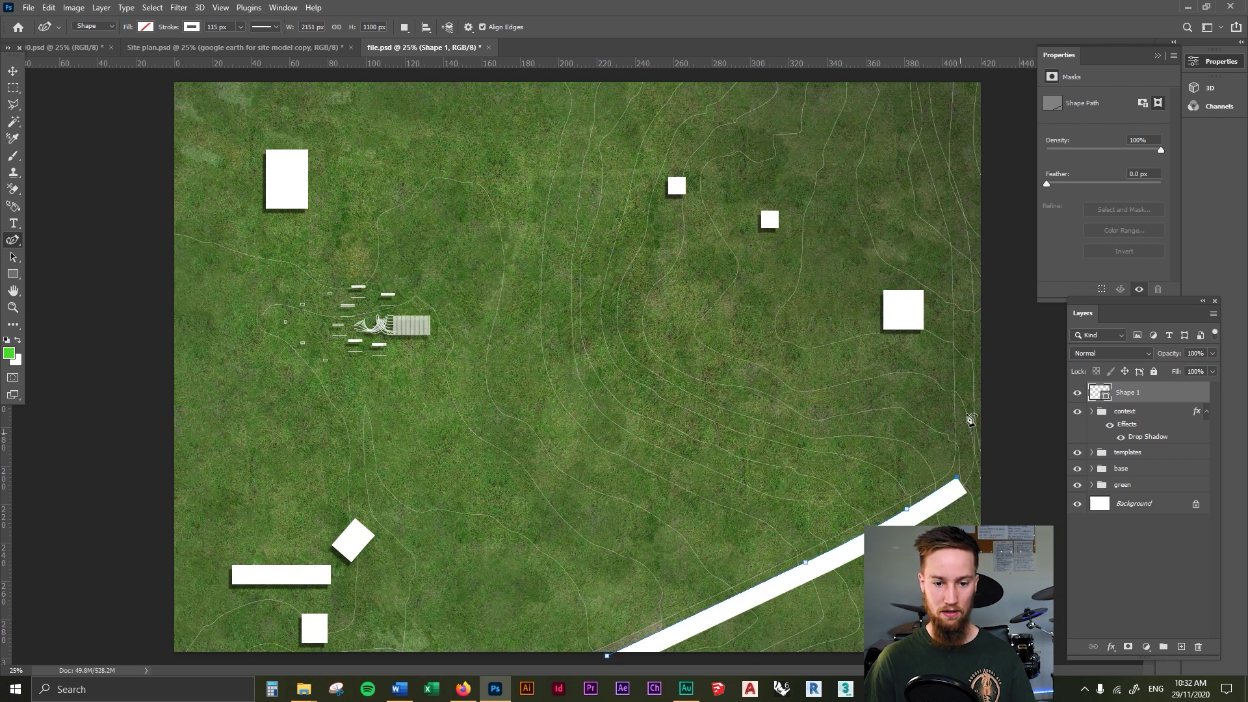
left_click(962, 417)
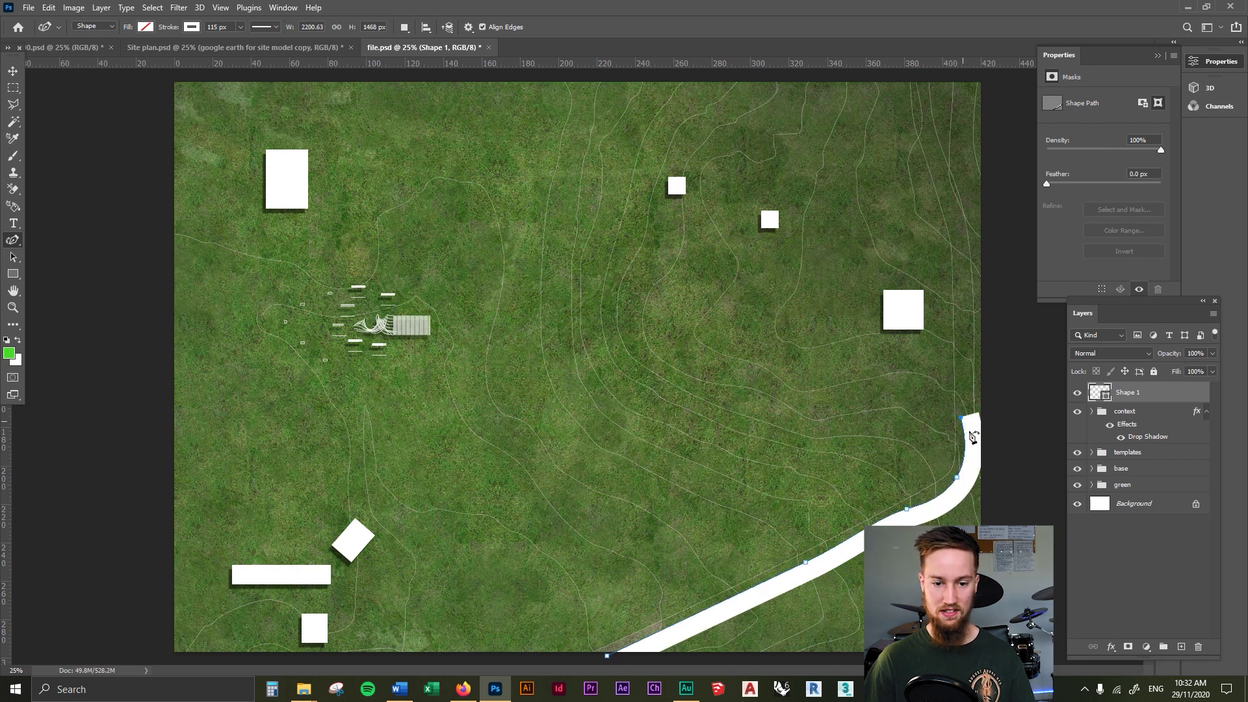
left_click(962, 351)
left_click_drag(957, 479, 953, 470)
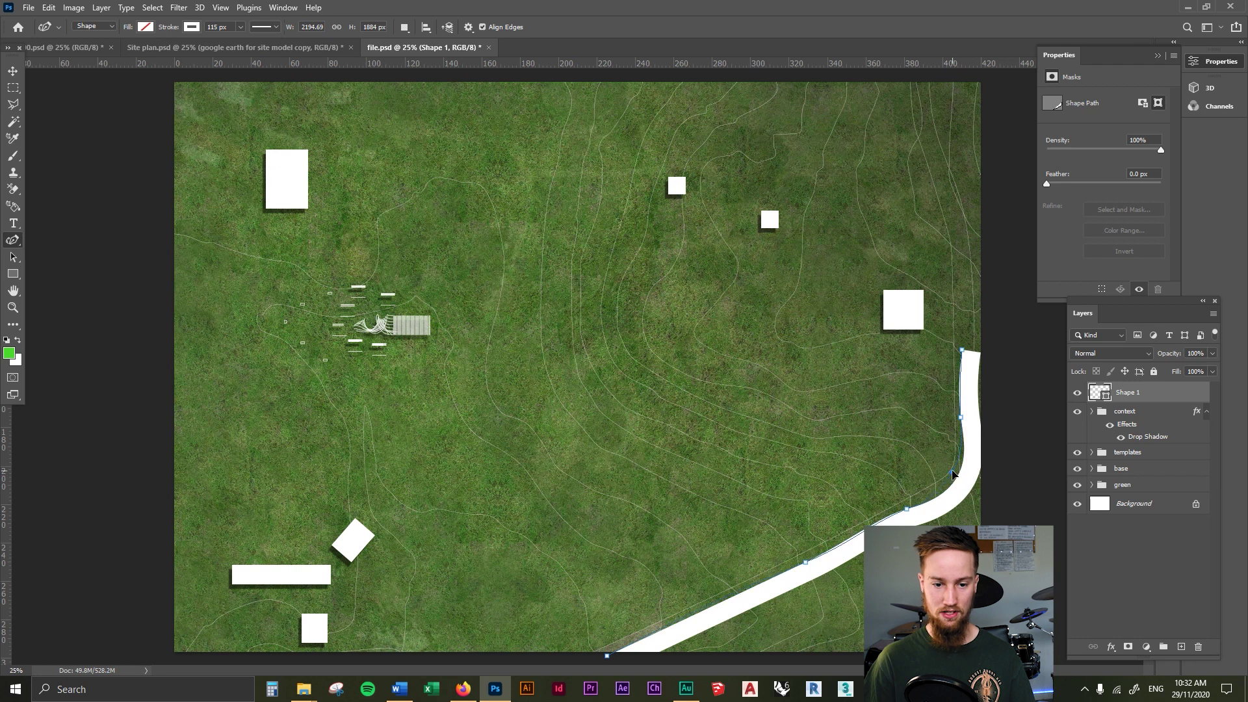
left_click_drag(962, 351, 959, 349)
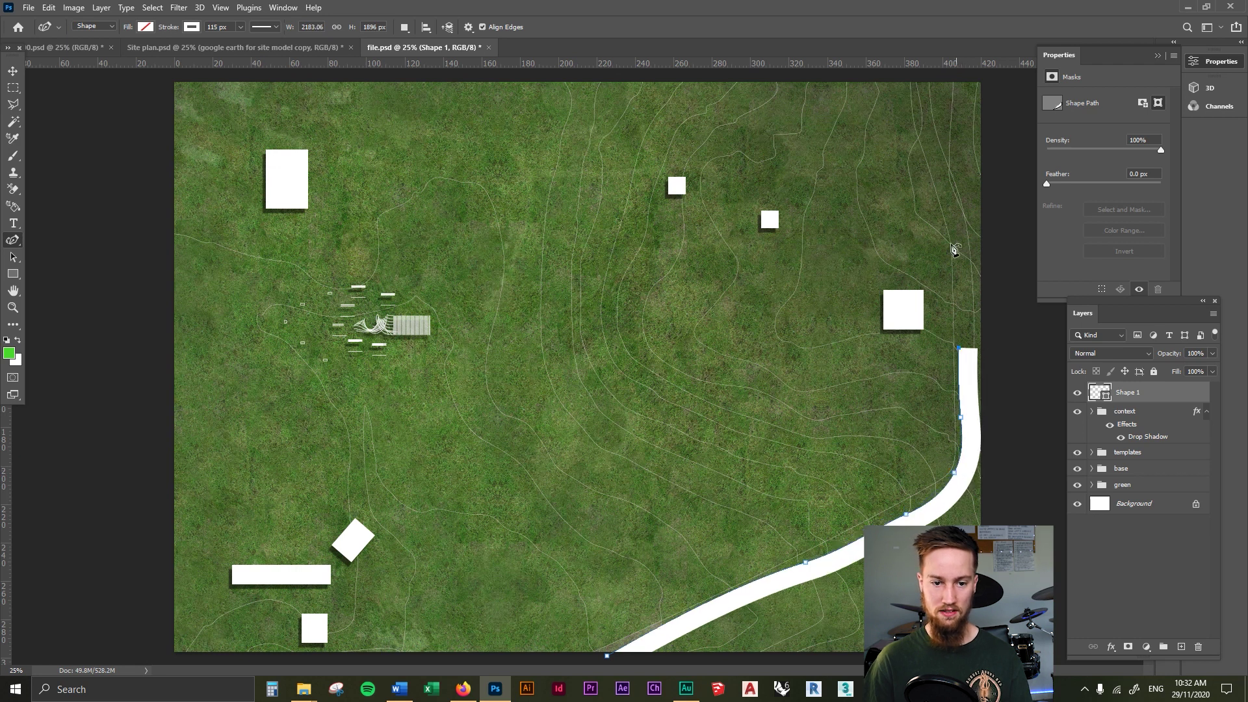
left_click(954, 242)
left_click(936, 177)
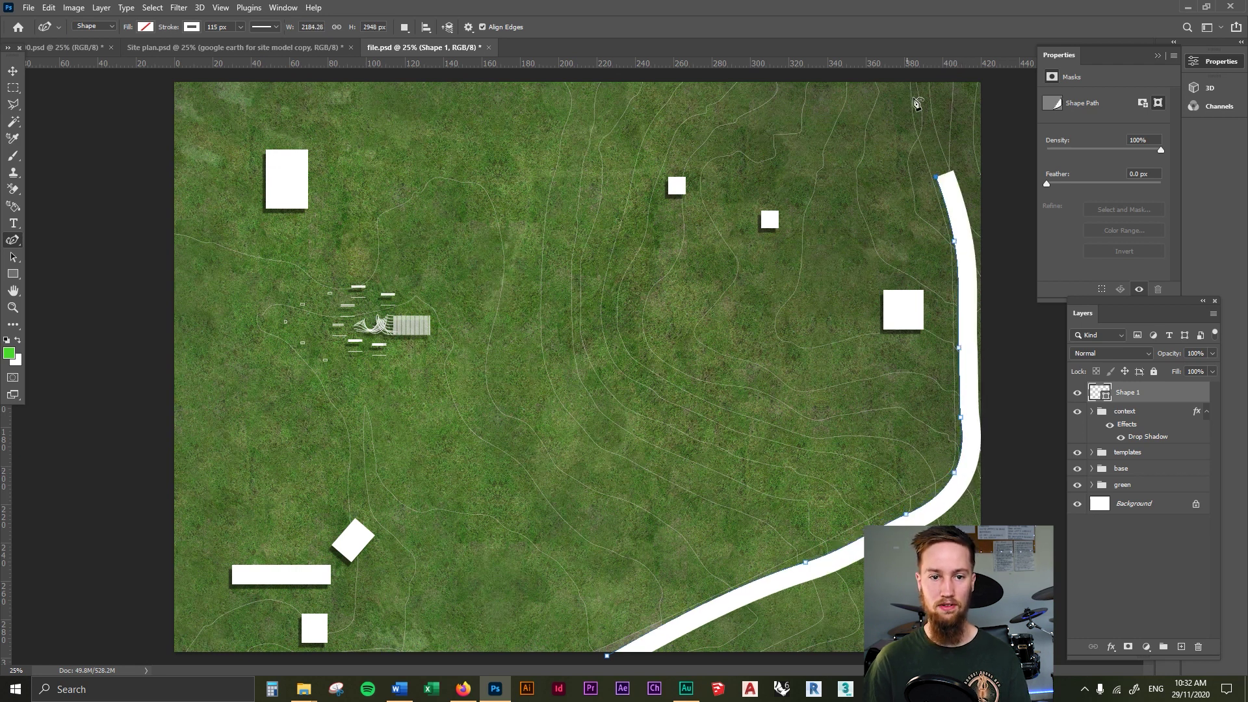
left_click(916, 102)
left_click(914, 77)
Step: Shift the road's bottom end left and smooth its bends along the right side
left_click_drag(607, 655, 596, 656)
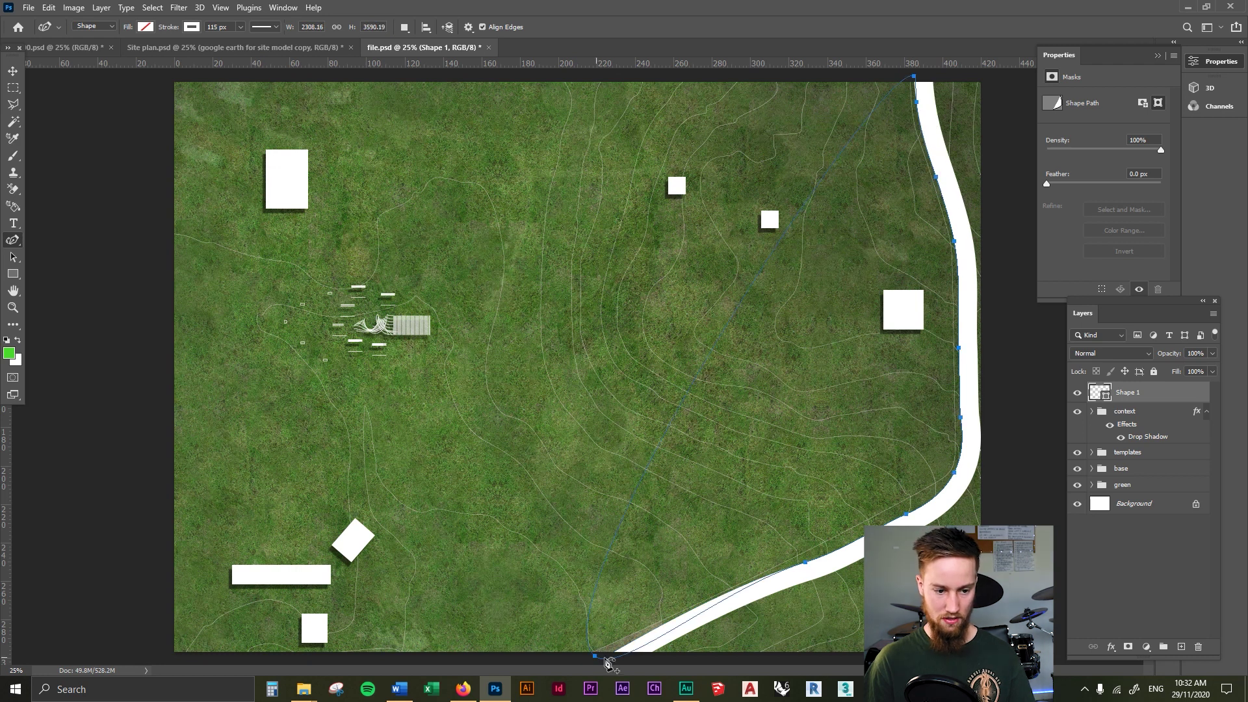
left_click(606, 657)
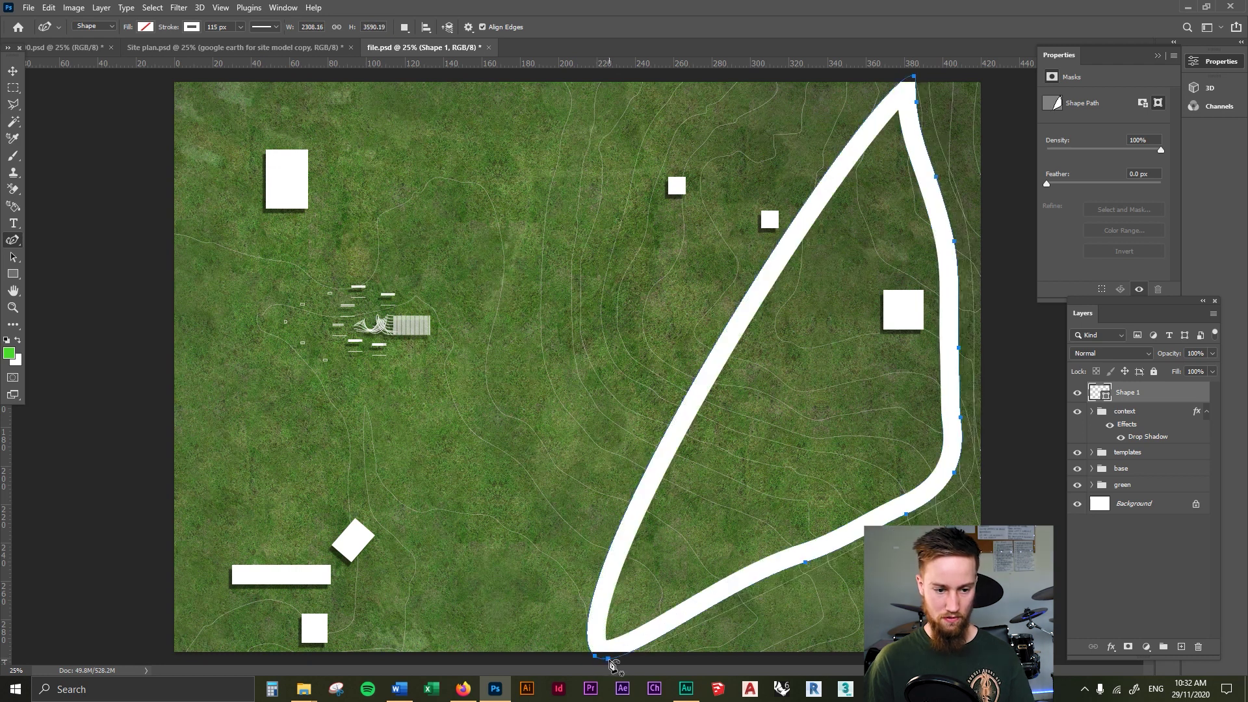
key("ctrl+z")
left_click_drag(590, 656, 591, 655)
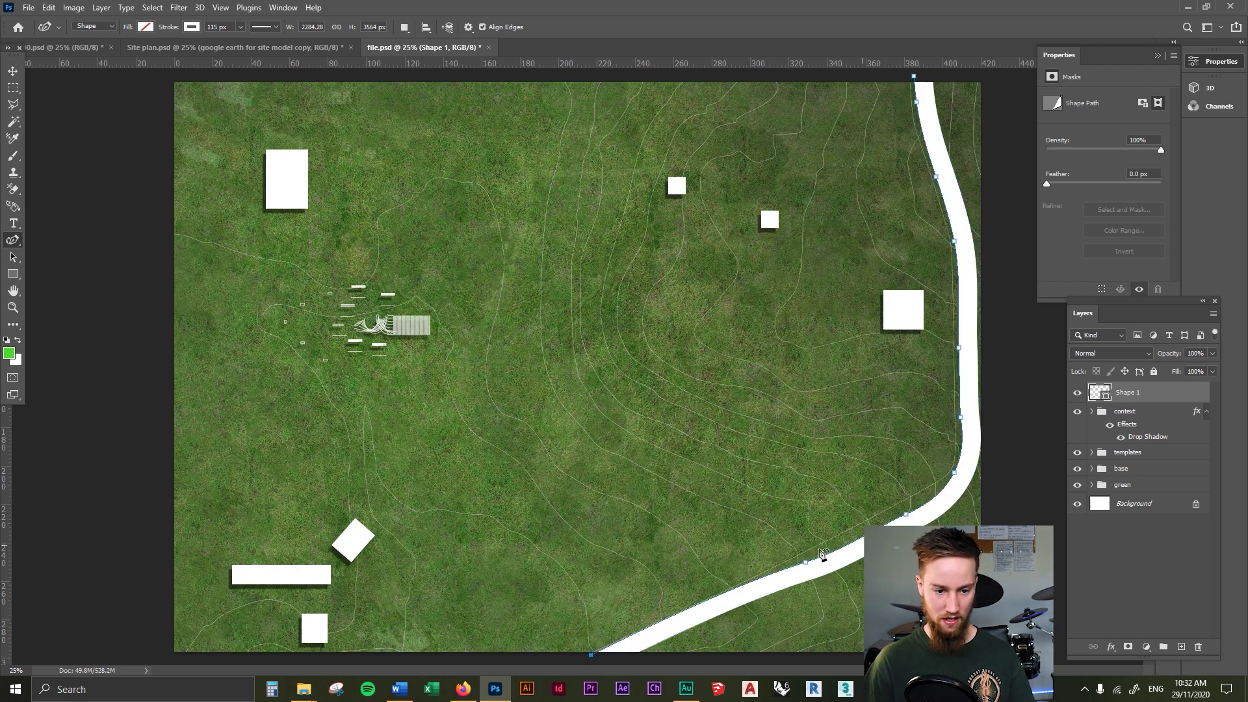
left_click_drag(805, 562, 806, 554)
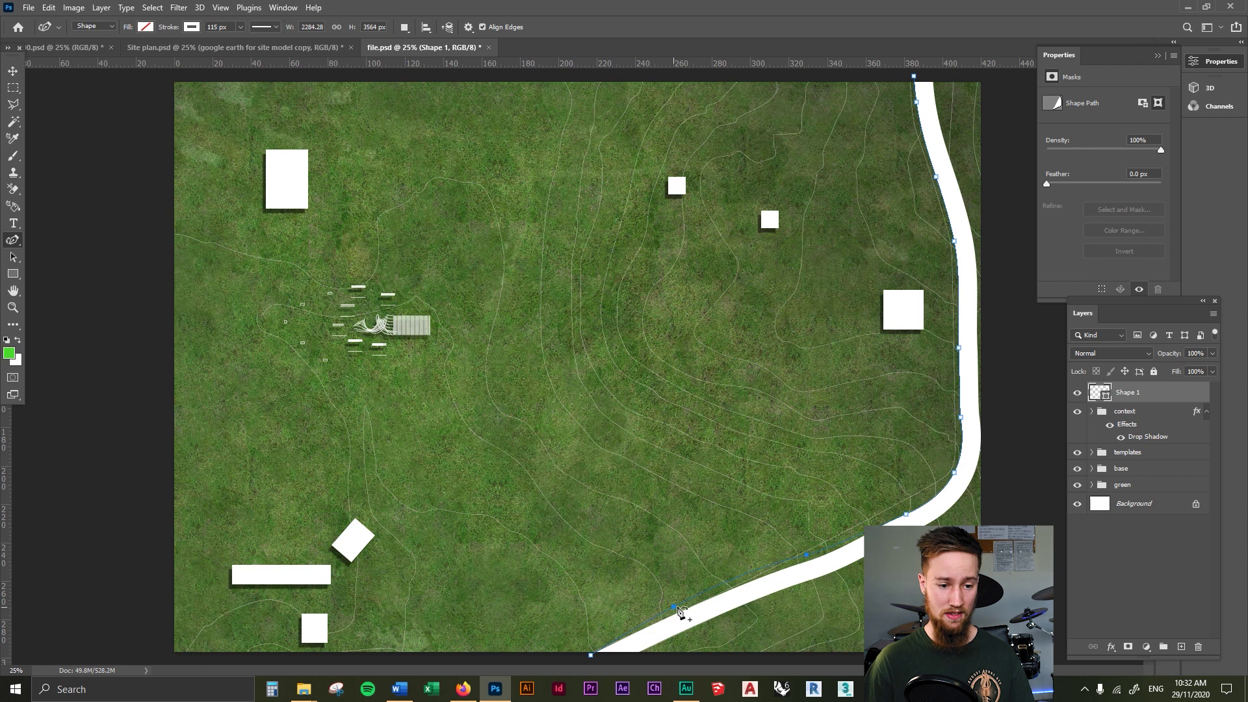
left_click_drag(680, 606, 694, 607)
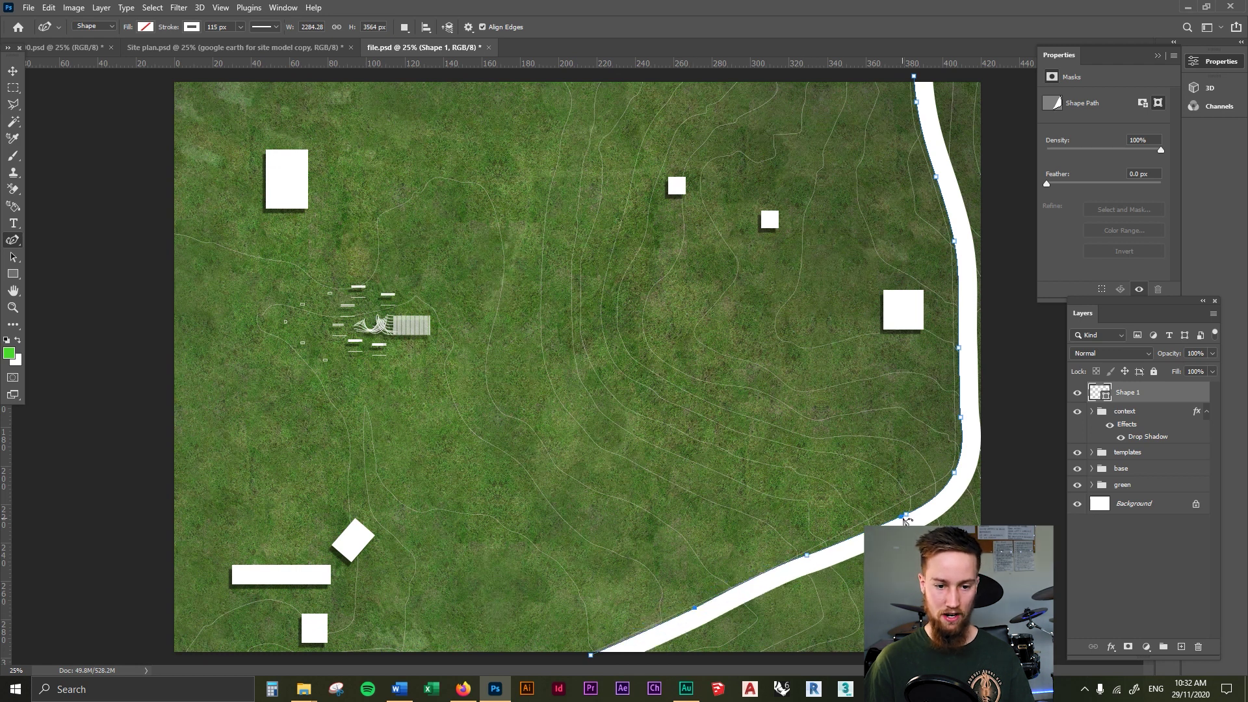
left_click_drag(898, 512, 894, 507)
left_click_drag(954, 473, 949, 476)
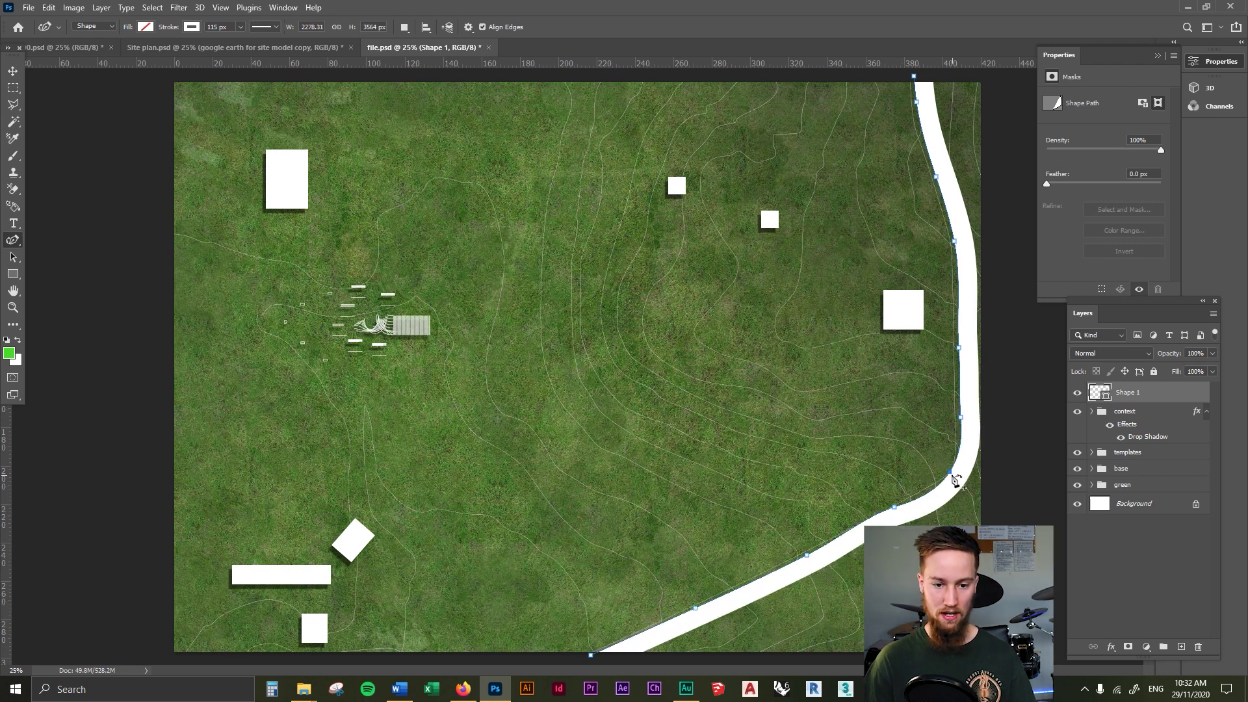
key("Delete")
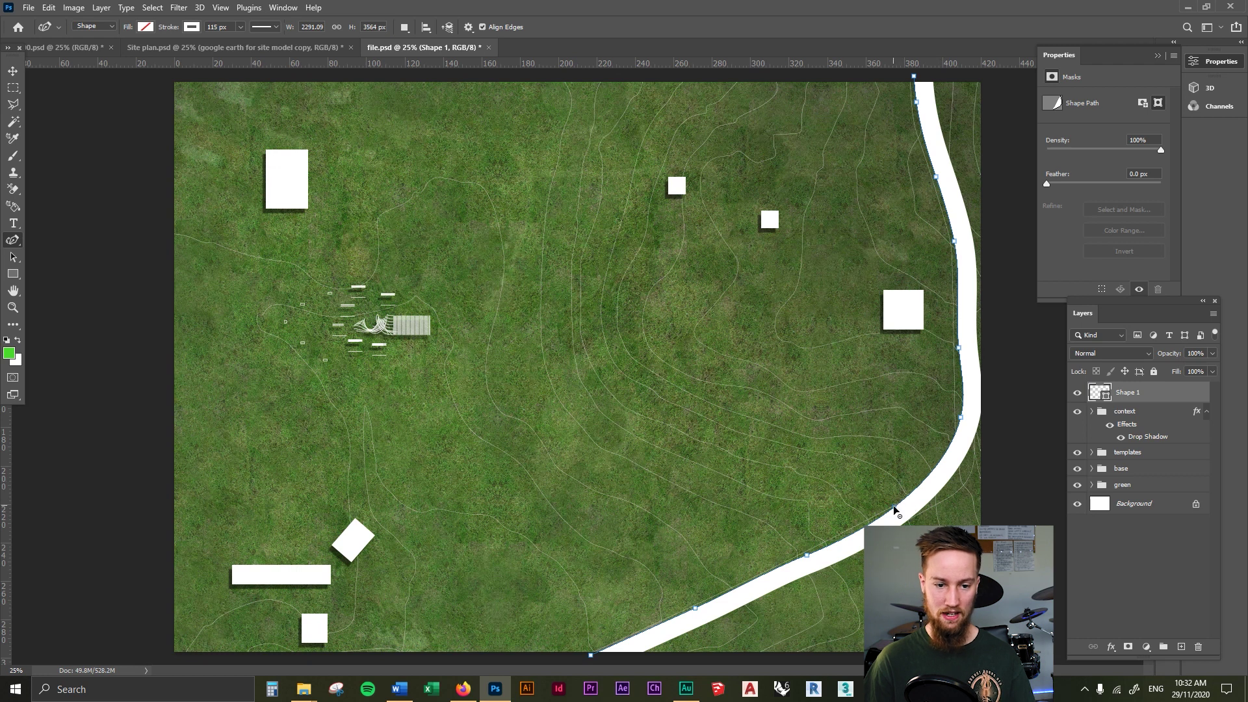
left_click_drag(894, 509, 918, 499)
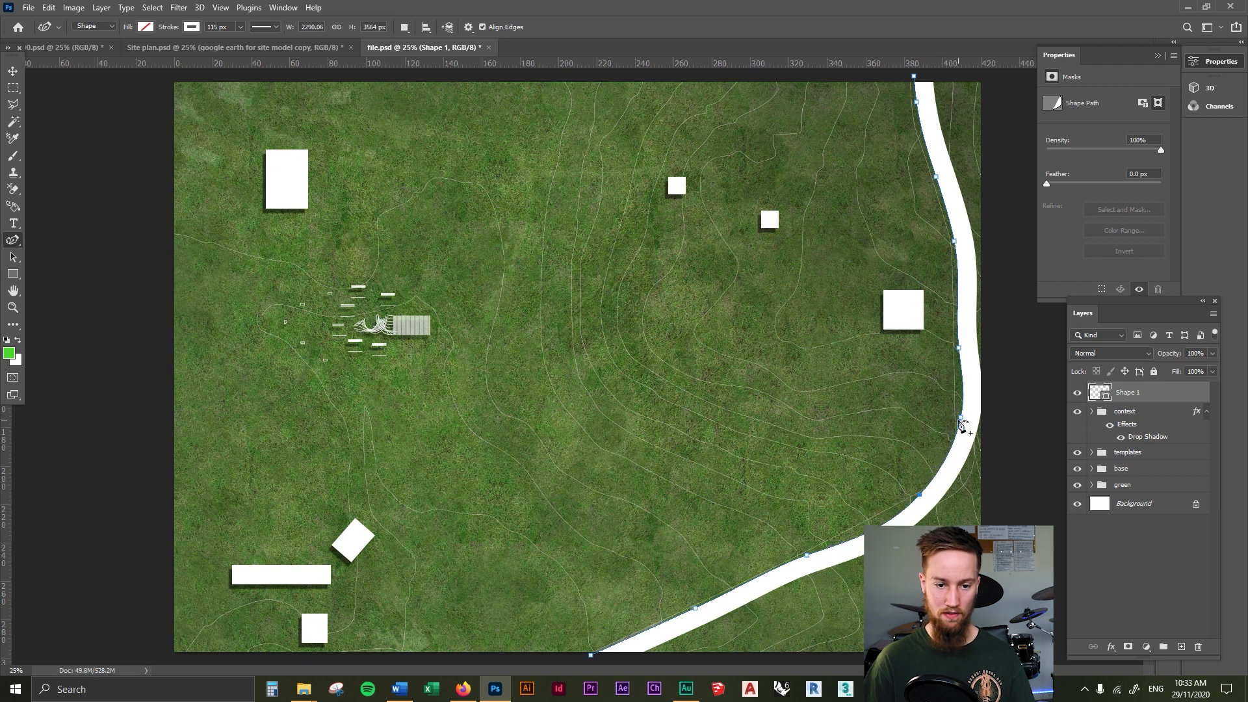
left_click_drag(961, 421, 955, 462)
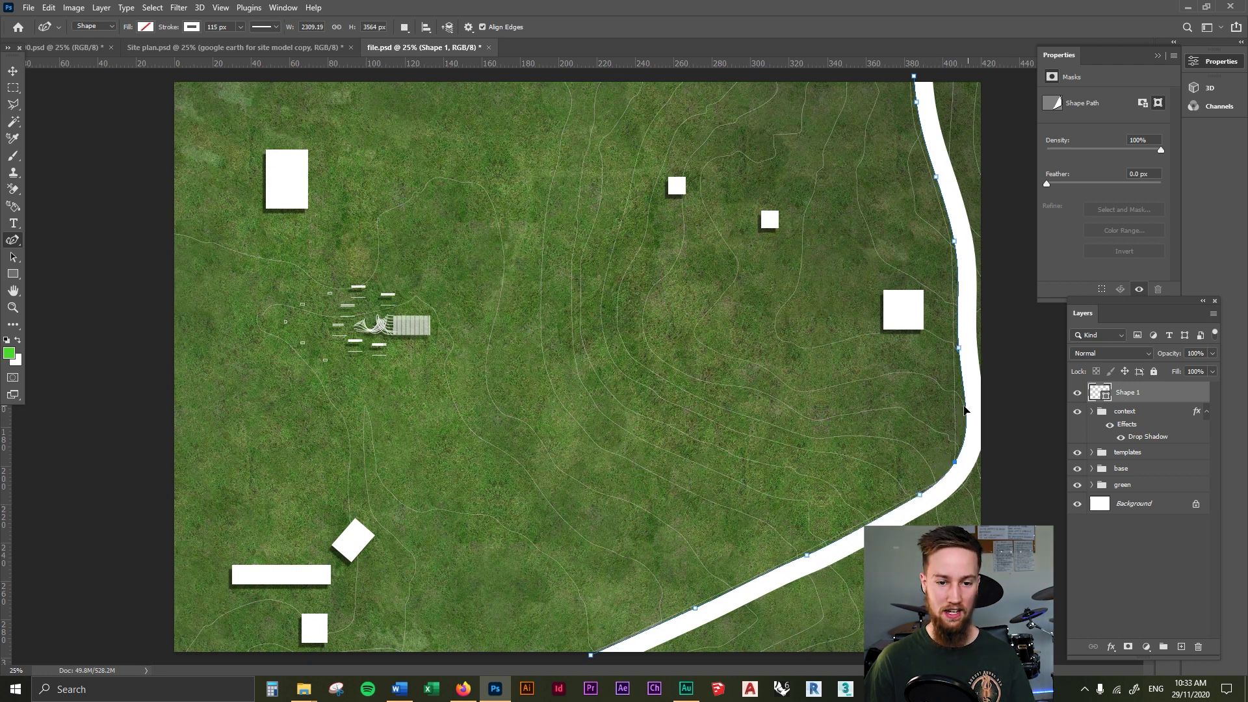
left_click_drag(965, 409, 960, 408)
left_click_drag(959, 348, 957, 347)
left_click_drag(955, 243, 952, 243)
left_click_drag(917, 103, 914, 106)
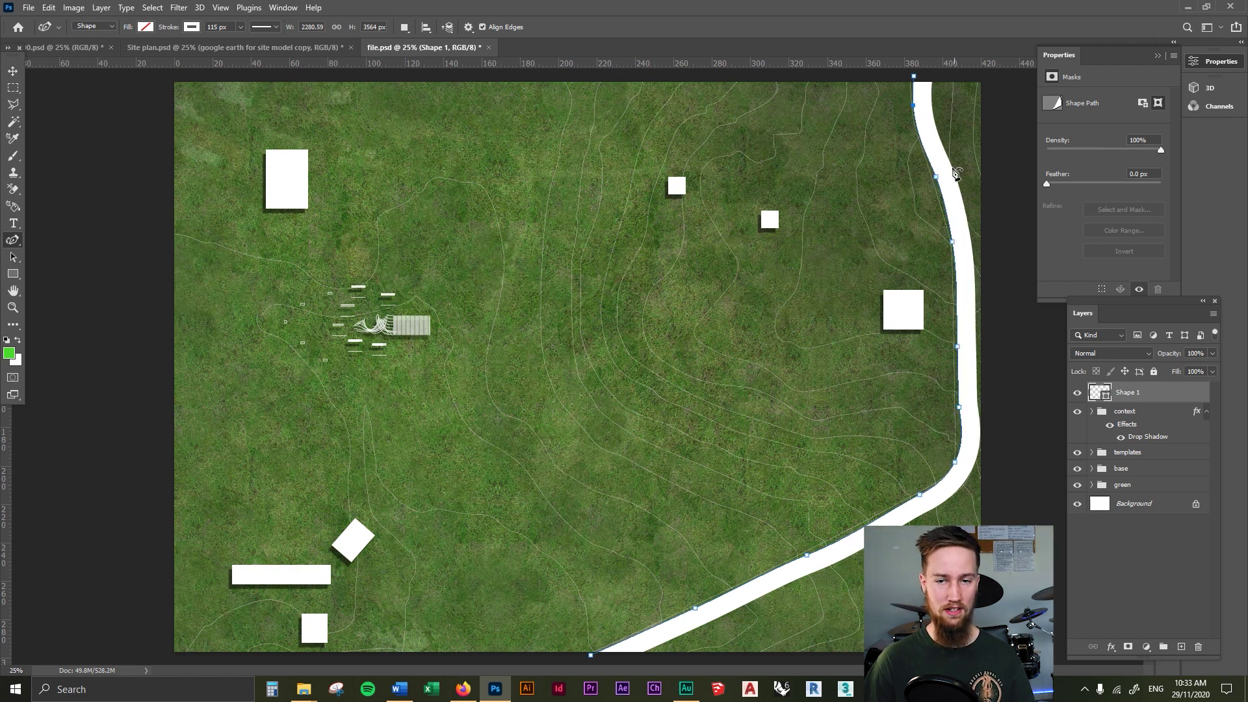
Step: Remove extra points and reshape the lower stretch and lower-right bend of the road
left_click_drag(807, 556, 837, 542)
key("Delete")
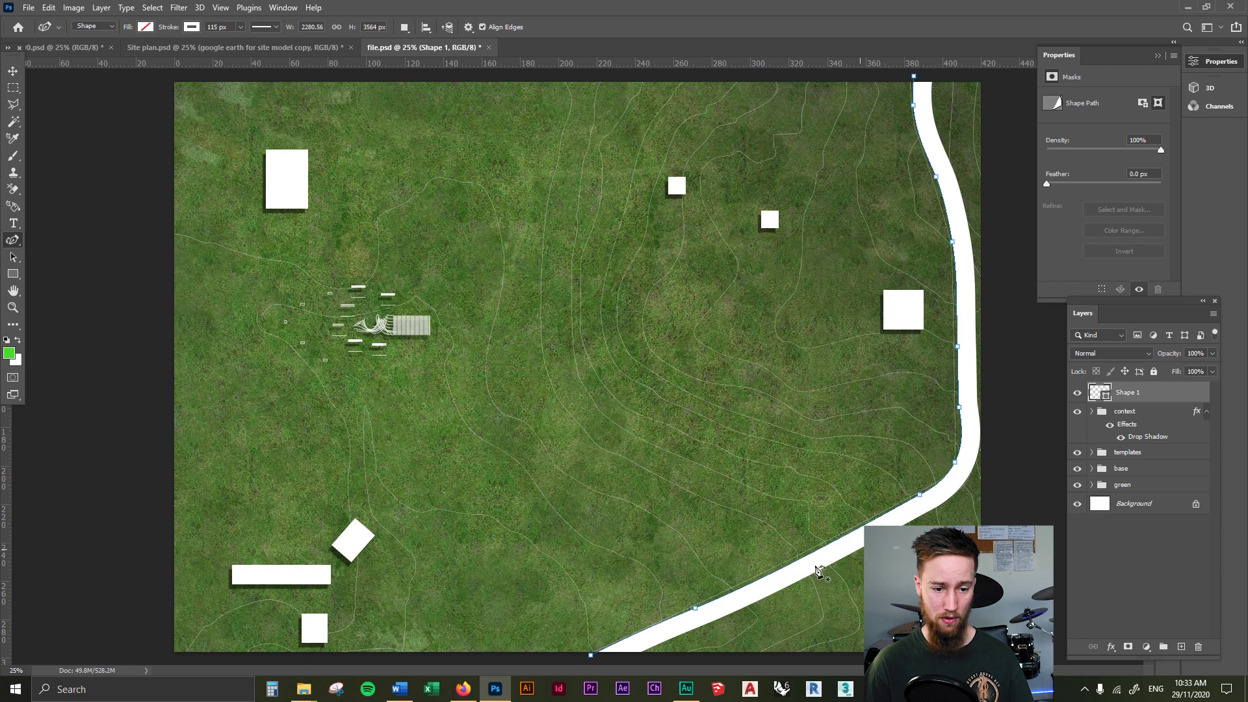
left_click_drag(695, 609, 824, 549)
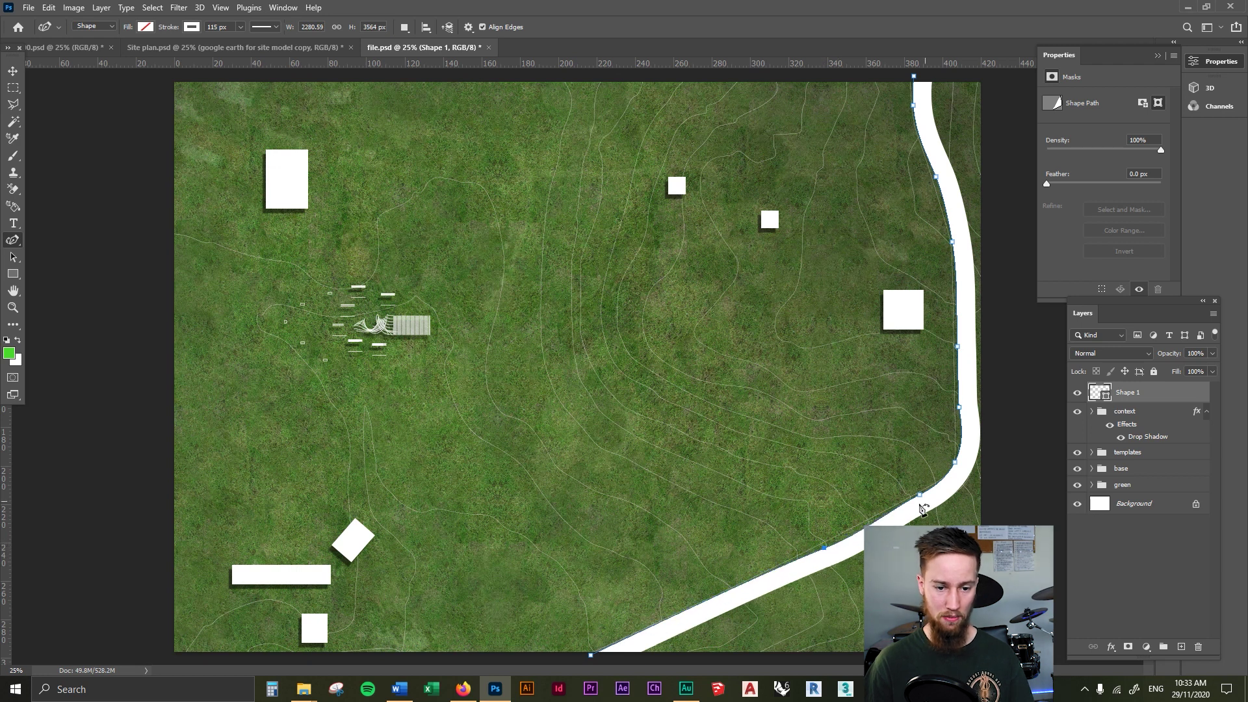
left_click(920, 497)
left_click(921, 497)
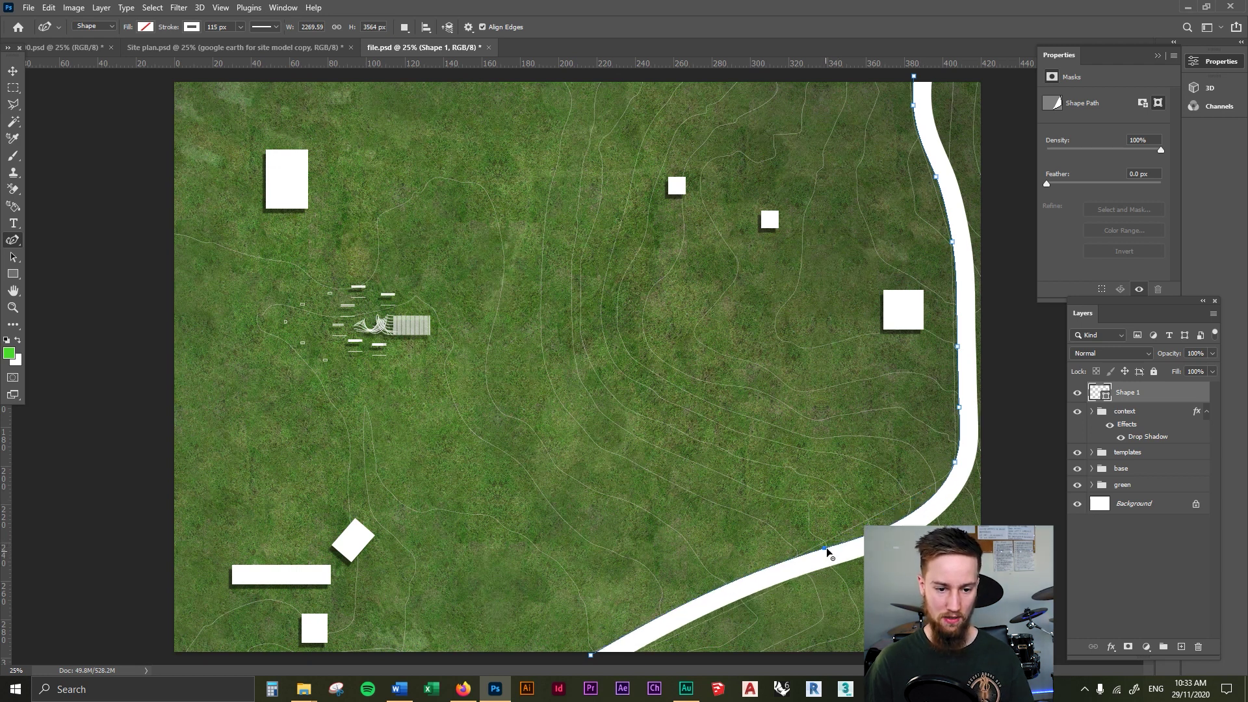
left_click_drag(826, 548, 789, 571)
left_click(954, 465)
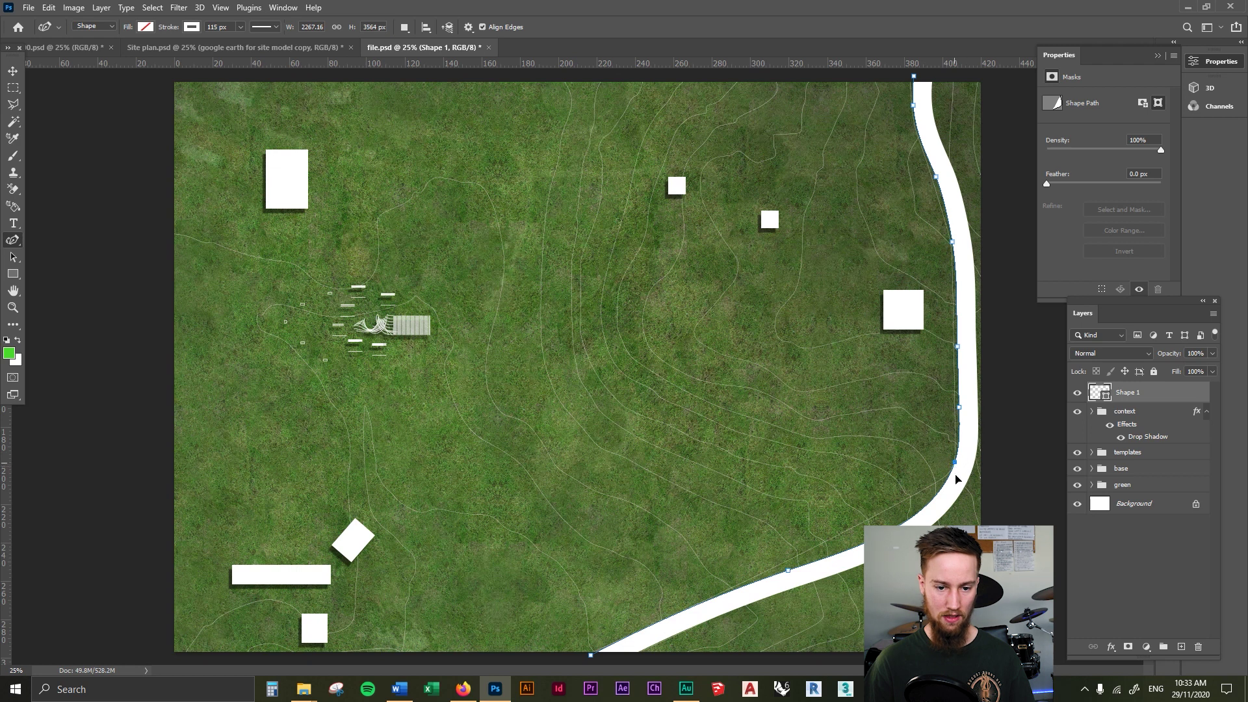
left_click_drag(954, 463, 948, 474)
left_click_drag(897, 525, 893, 517)
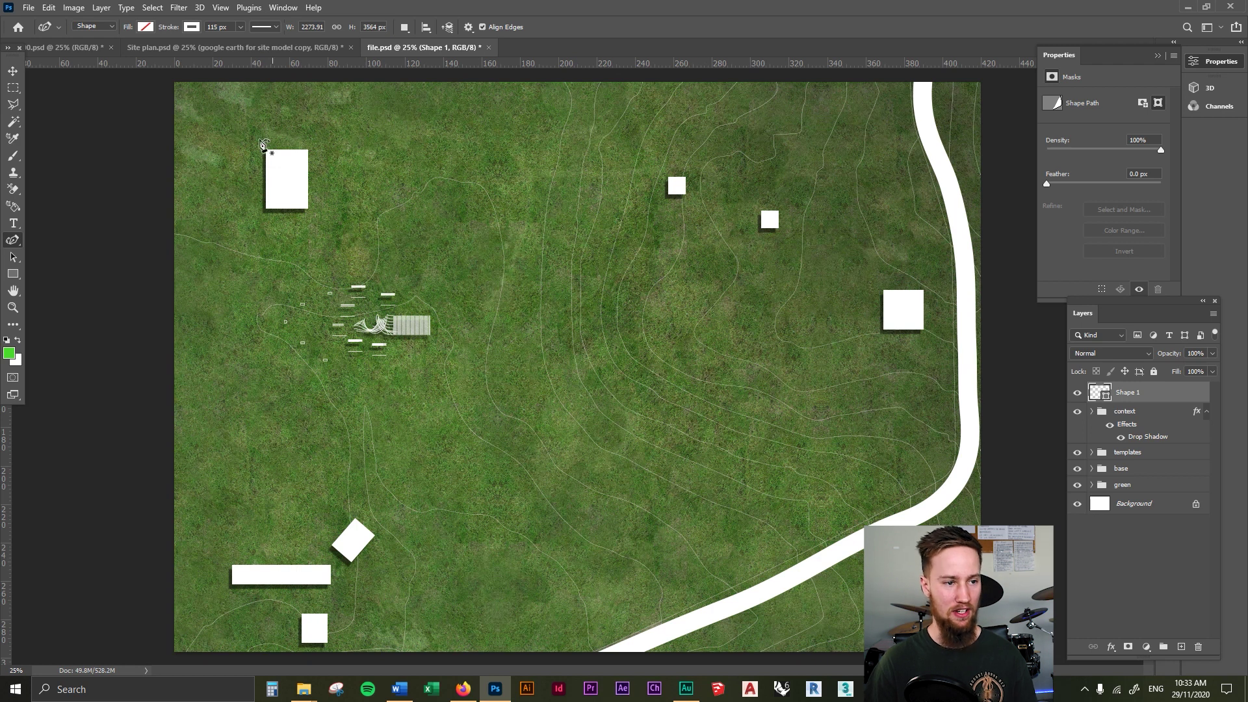
Step: Raise the google earth aerial layer's opacity to 50%
left_click(1091, 469)
left_click(1158, 488)
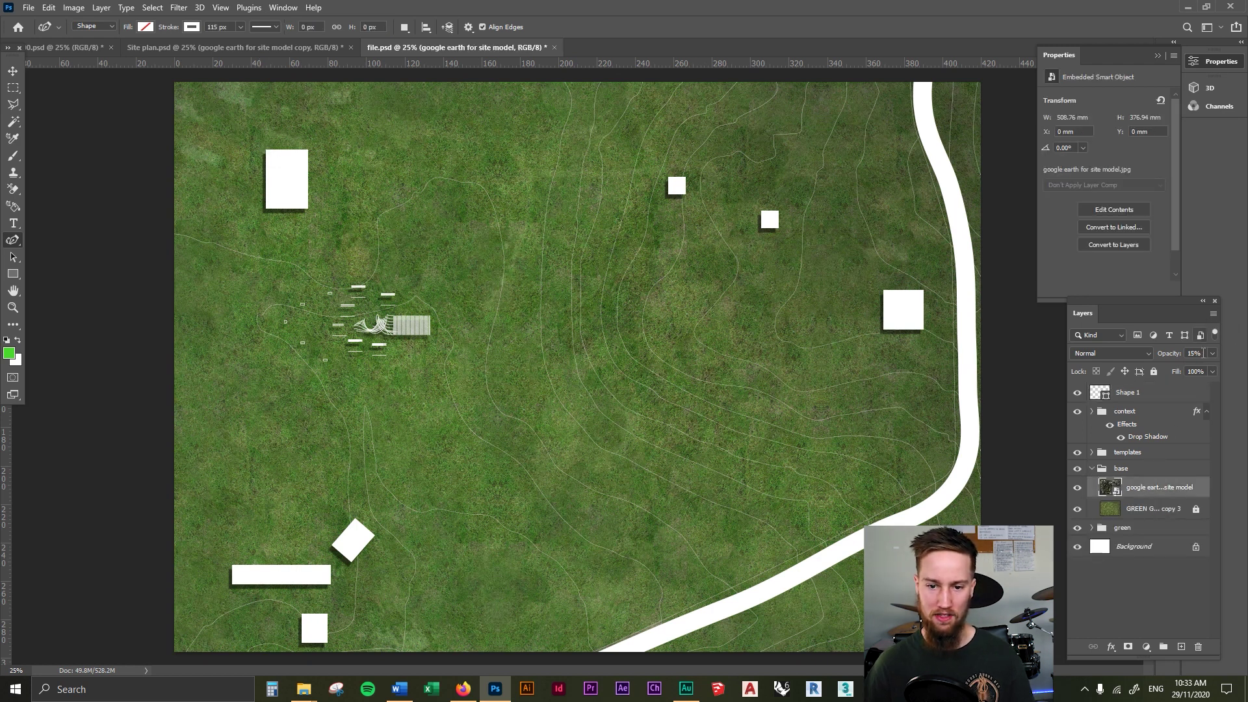
left_click_drag(1202, 353, 1086, 364)
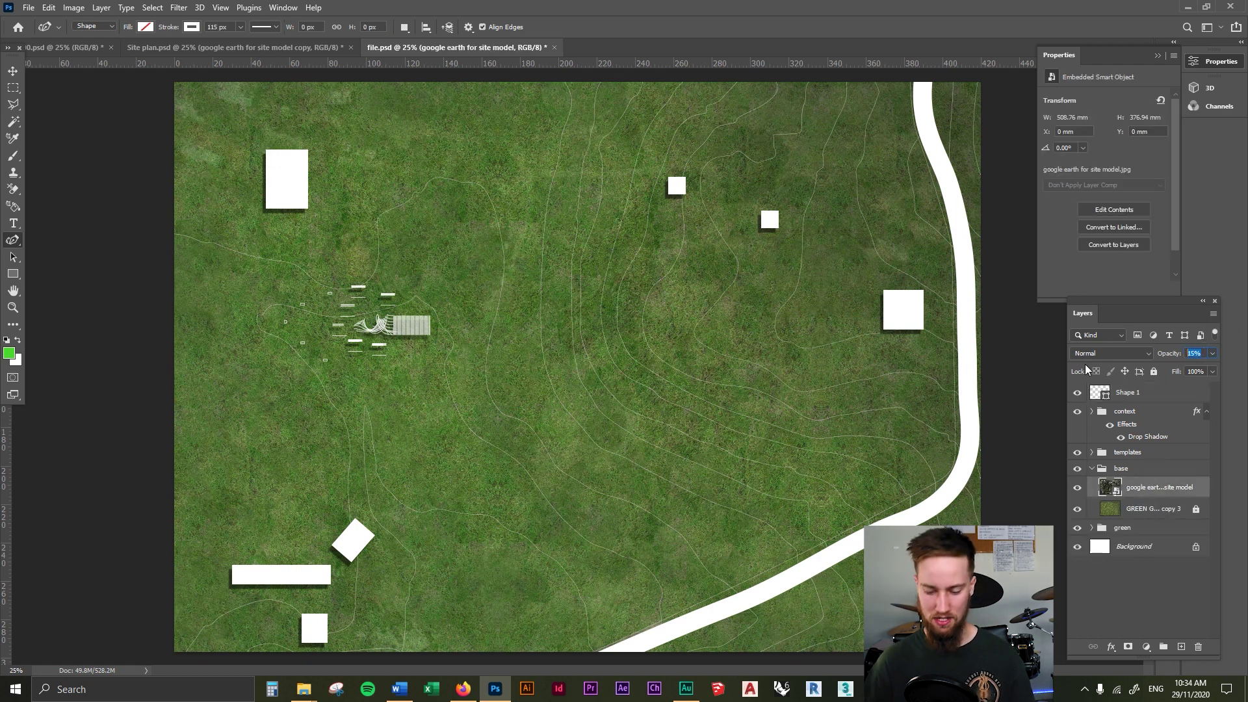
type("50")
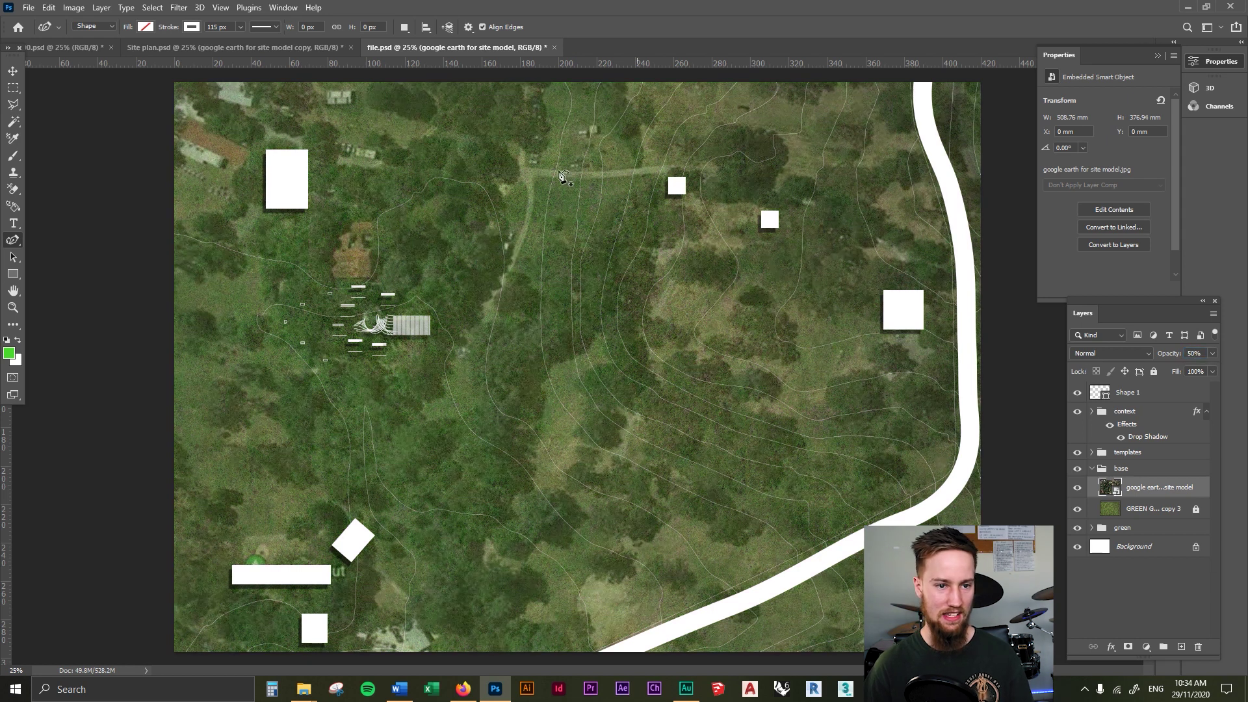
Step: Create a new empty layer and set the path stroke width to 45 px
left_click(1168, 598)
key("ctrl+alt+shift+n")
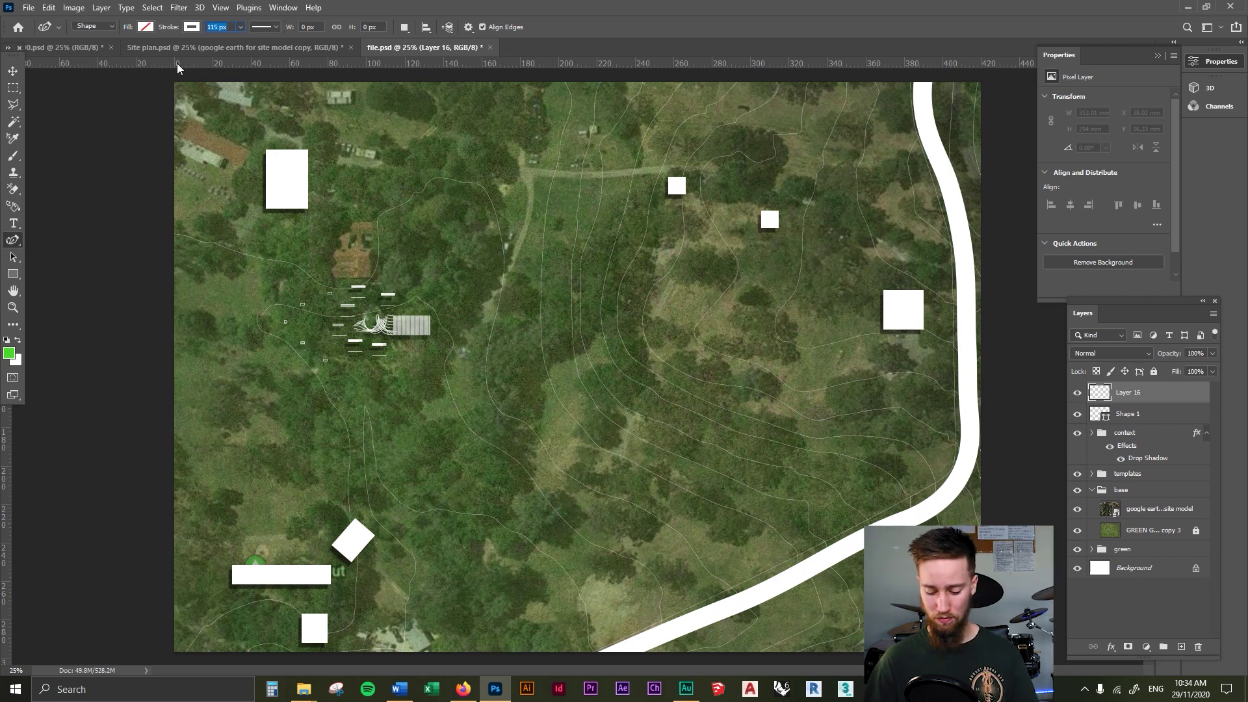
type("45")
key("Return")
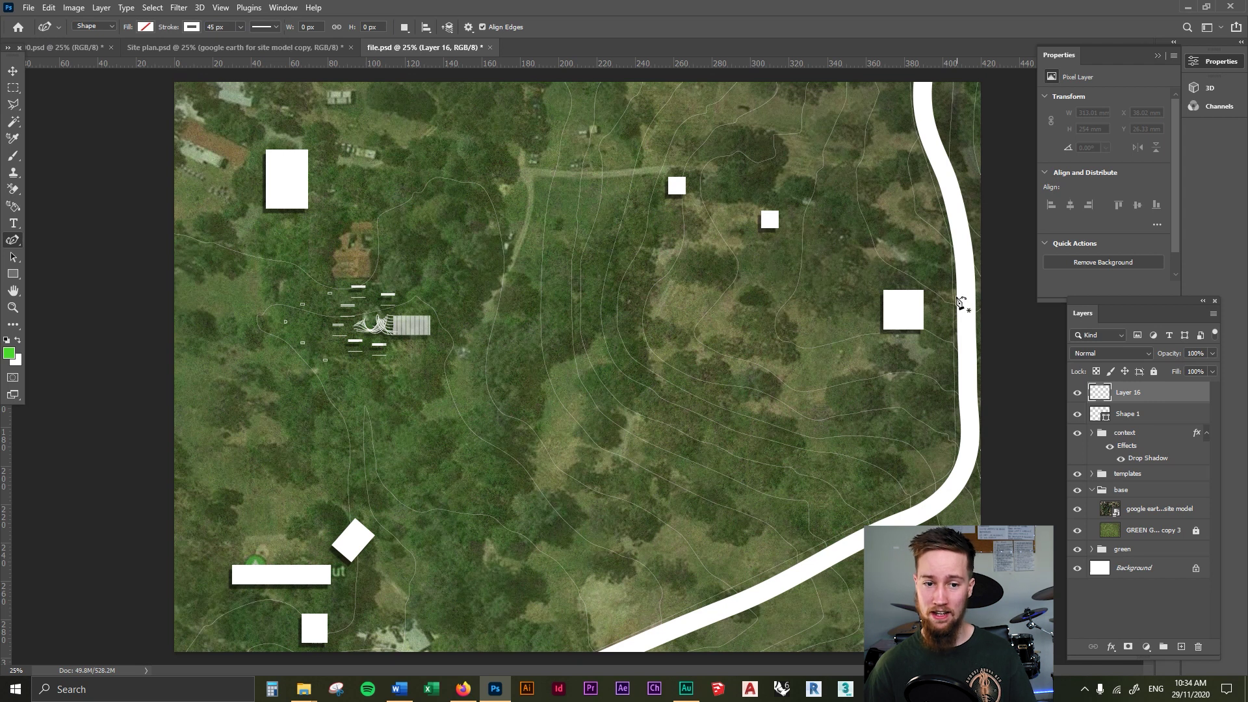
Step: Draw a curved path from the road across the top of the site to the top-left corner
left_click(910, 265)
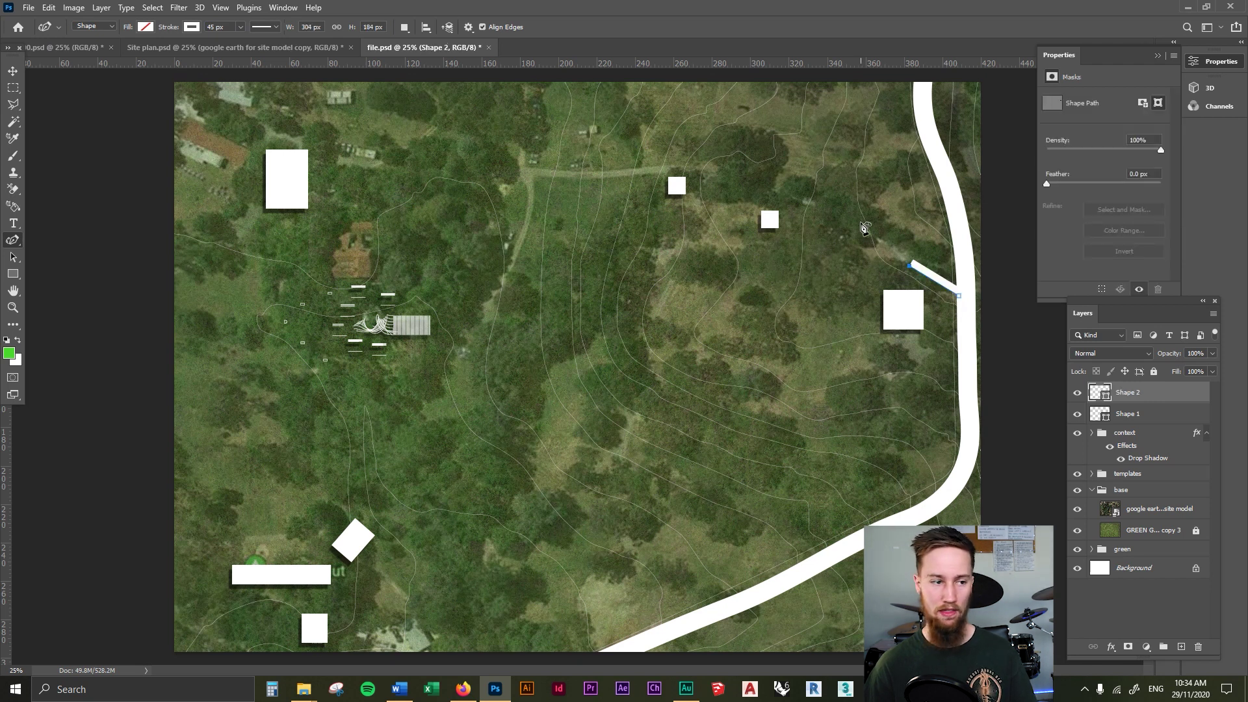
mouse_move(861, 221)
left_mouse_down()
mouse_move(822, 200)
mouse_move(647, 169)
mouse_move(502, 180)
left_mouse_up()
left_click_drag(491, 173, 401, 160)
left_click(335, 154)
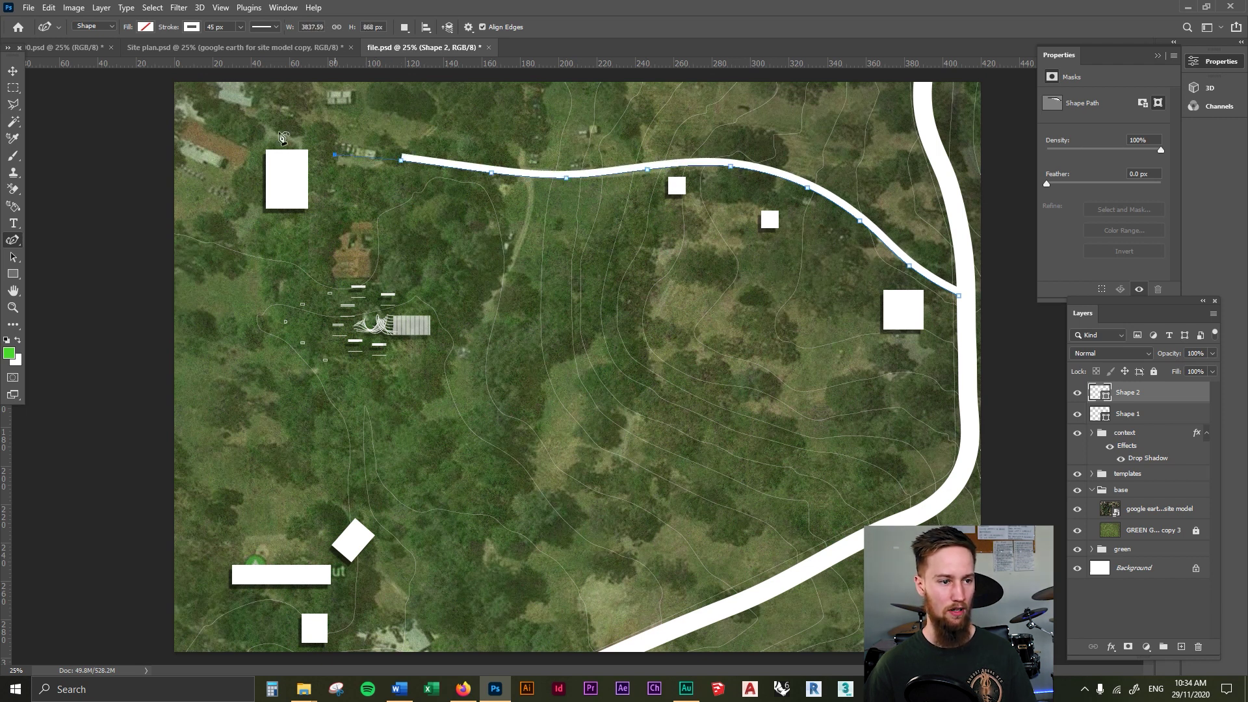
left_click(250, 121)
left_click(174, 91)
key("Return")
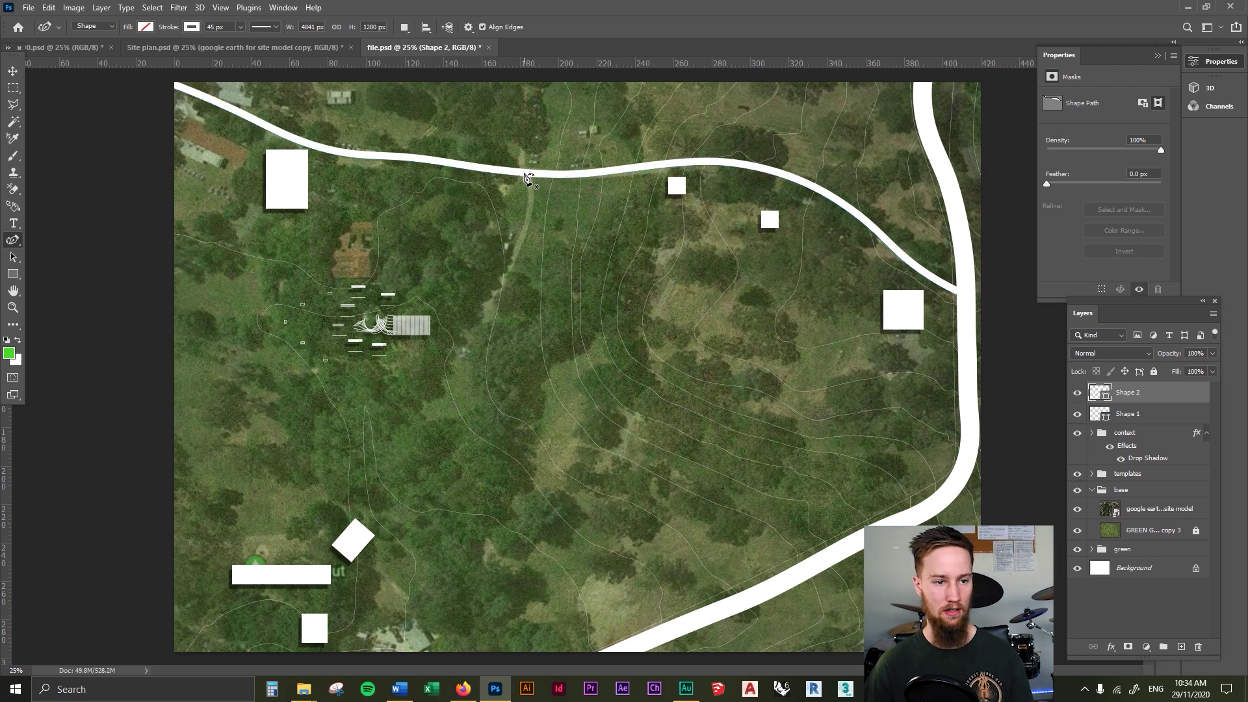
Step: Draw a branch path curving down from the top path toward the middle of the site
left_click_drag(523, 174, 510, 263)
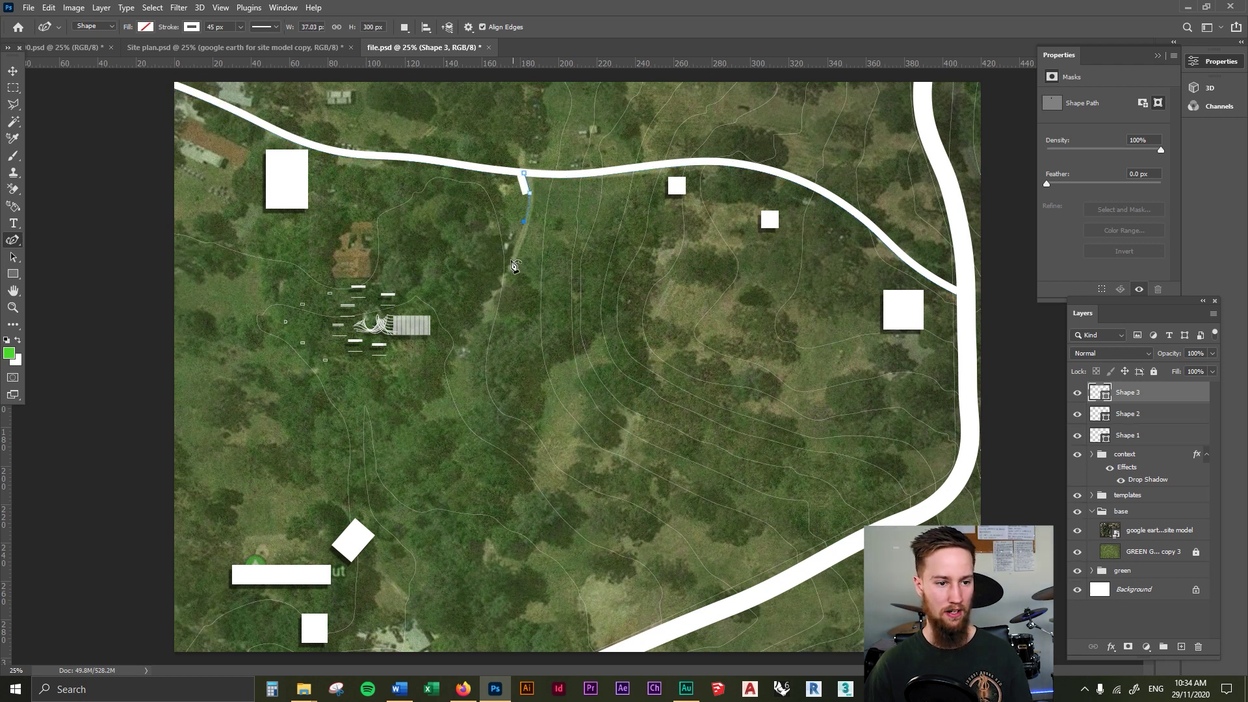
left_click(497, 300)
left_click(473, 356)
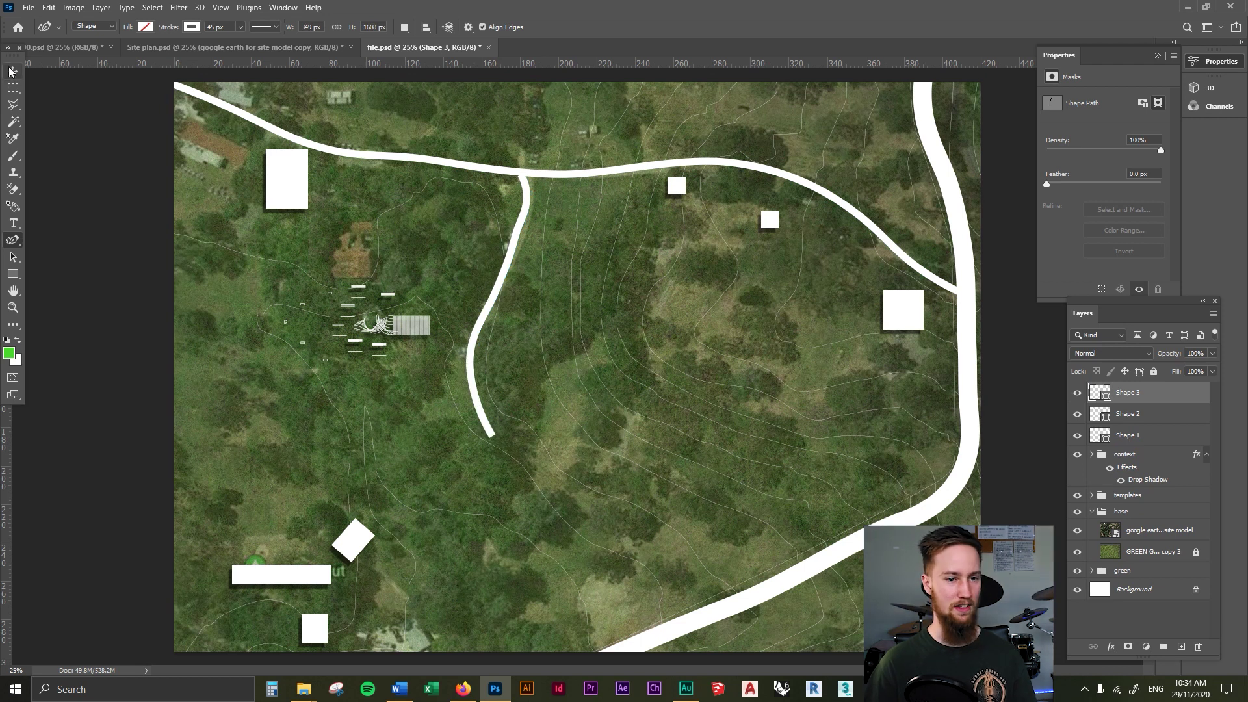
left_click(12, 71)
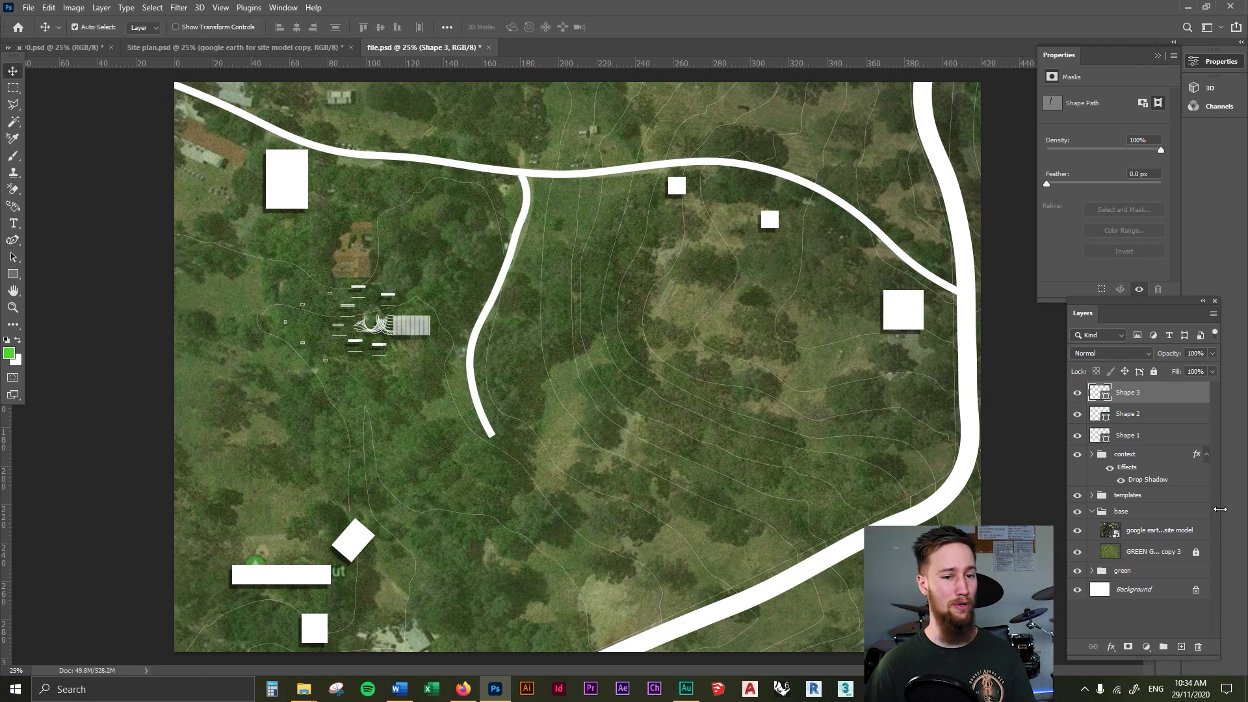
Step: Group Shape 1, Shape 2 and Shape 3 into a group named 'paths'
left_click(1134, 437, "shift")
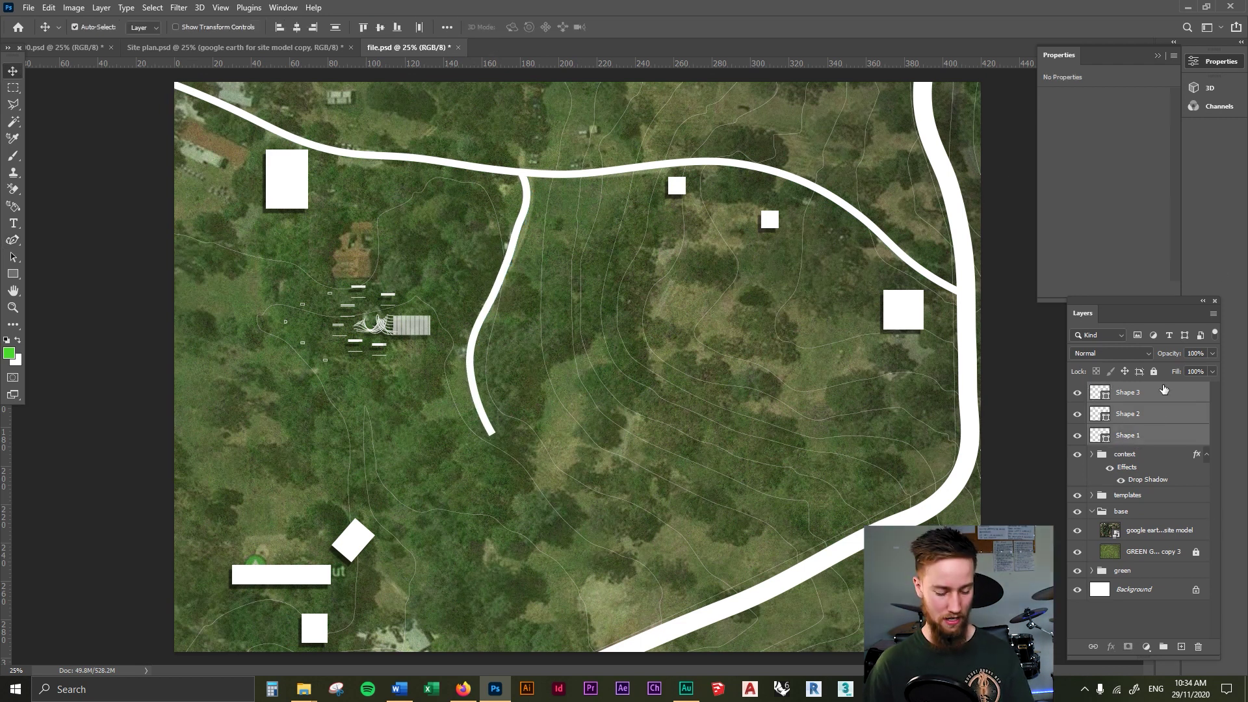
left_click(1136, 393)
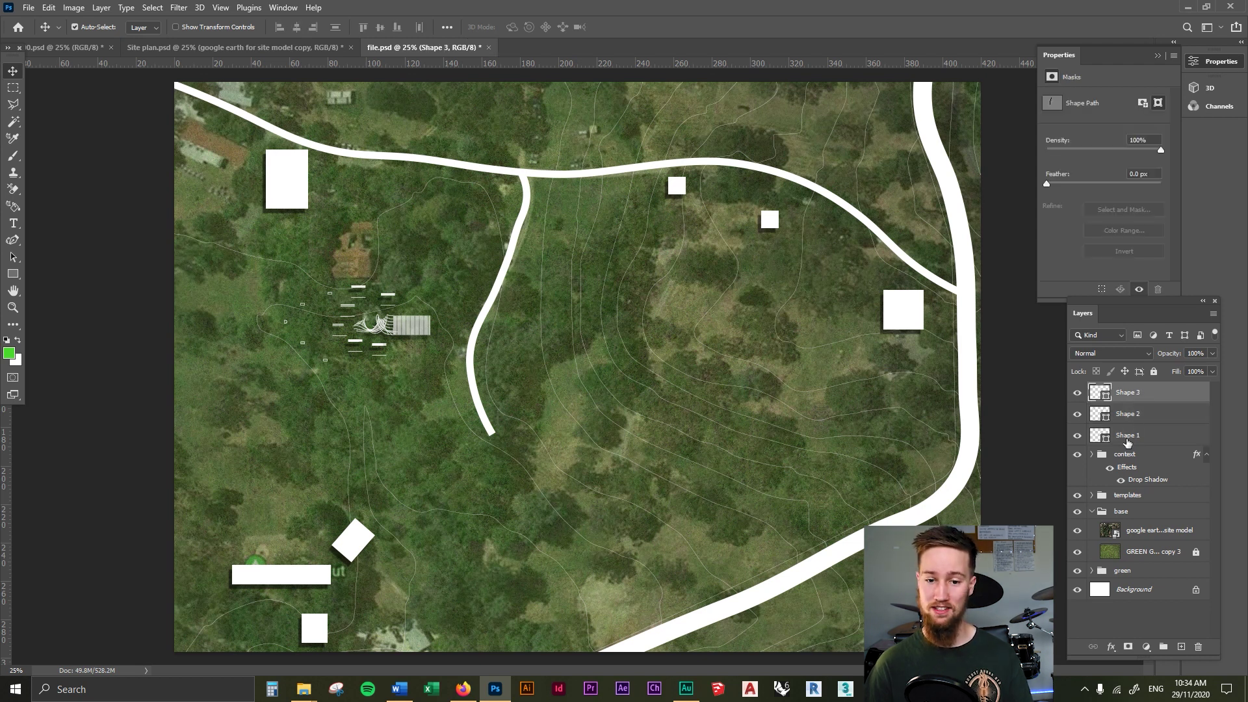
left_click(1129, 435, "shift")
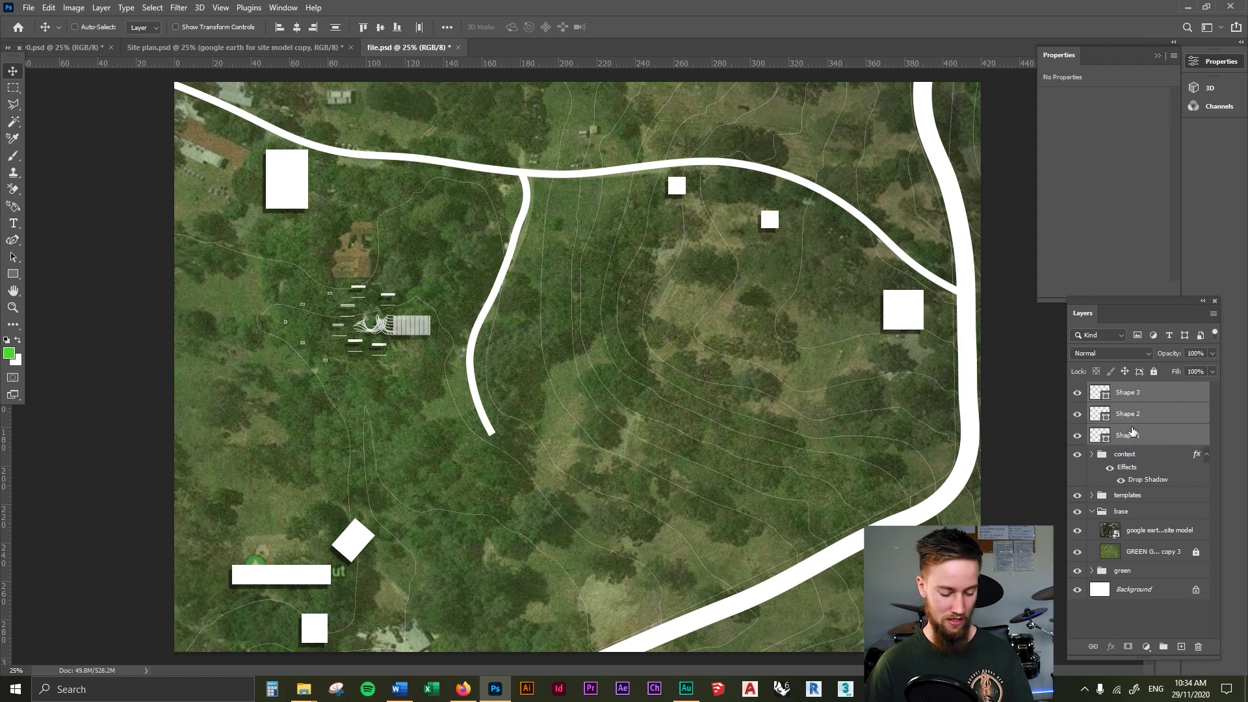
key("ctrl+g")
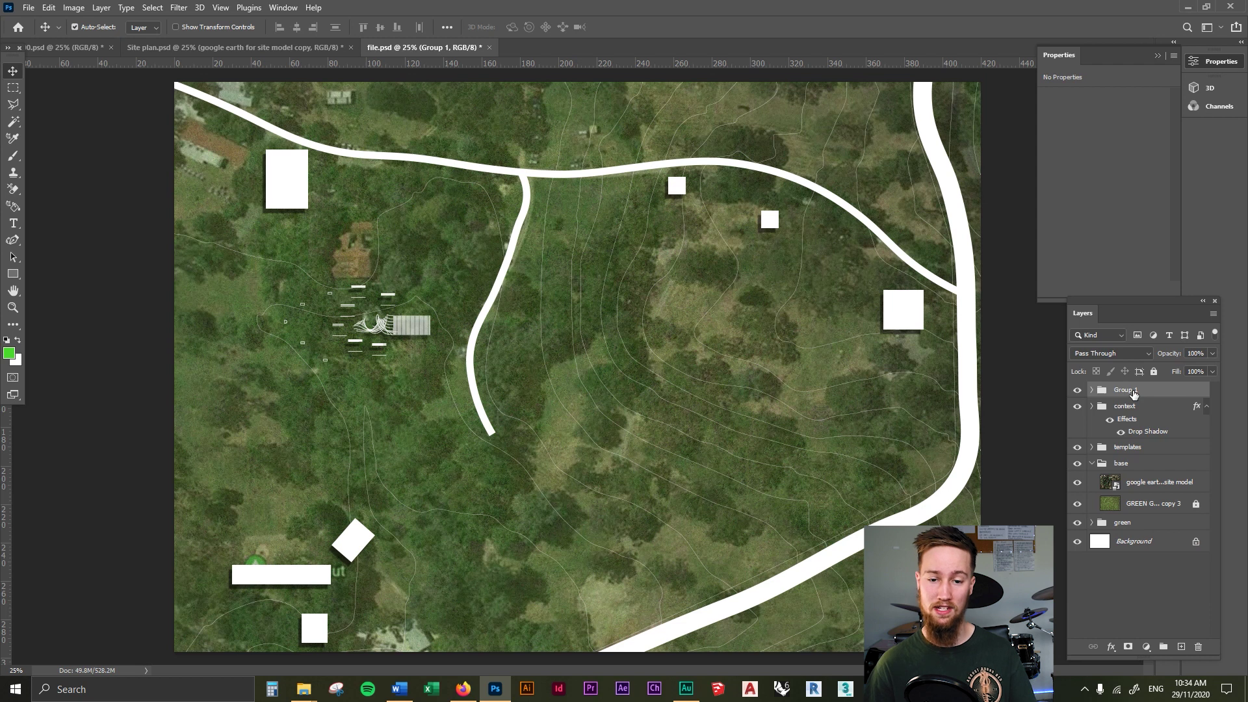
double_click(1125, 390)
type("d")
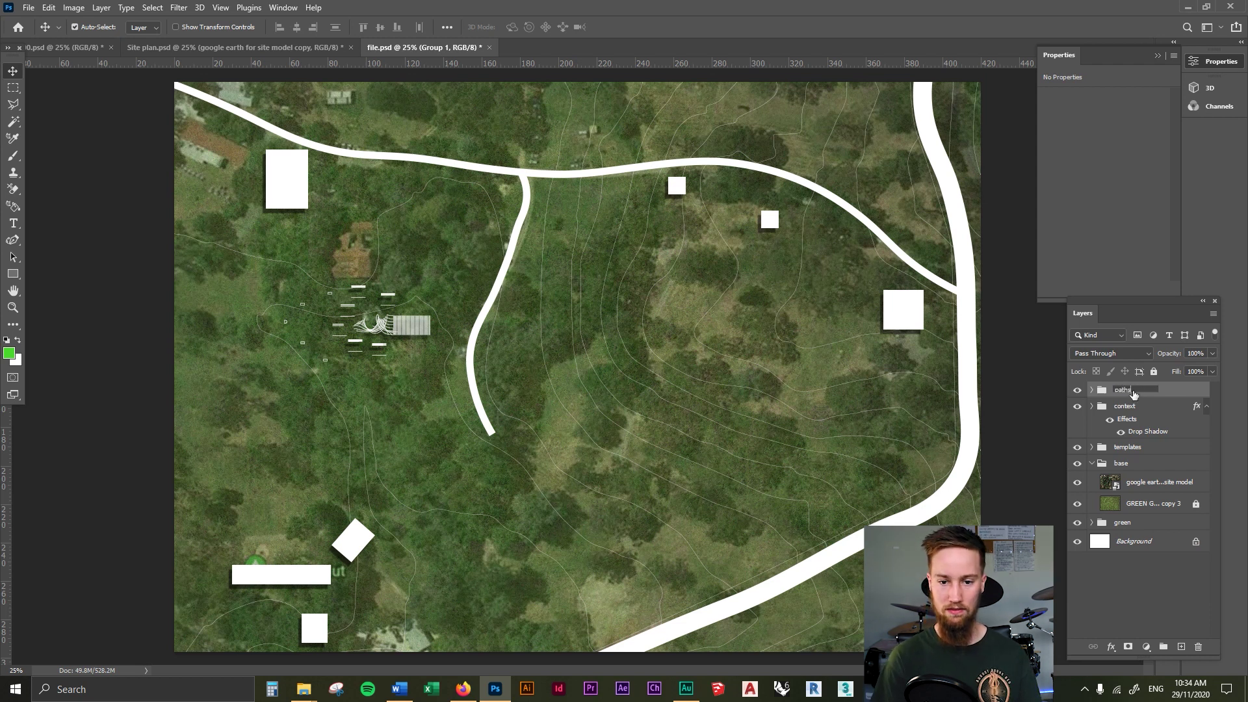
key("Return")
Step: Set the google earth aerial layer's opacity back to 15%
left_click(1160, 482)
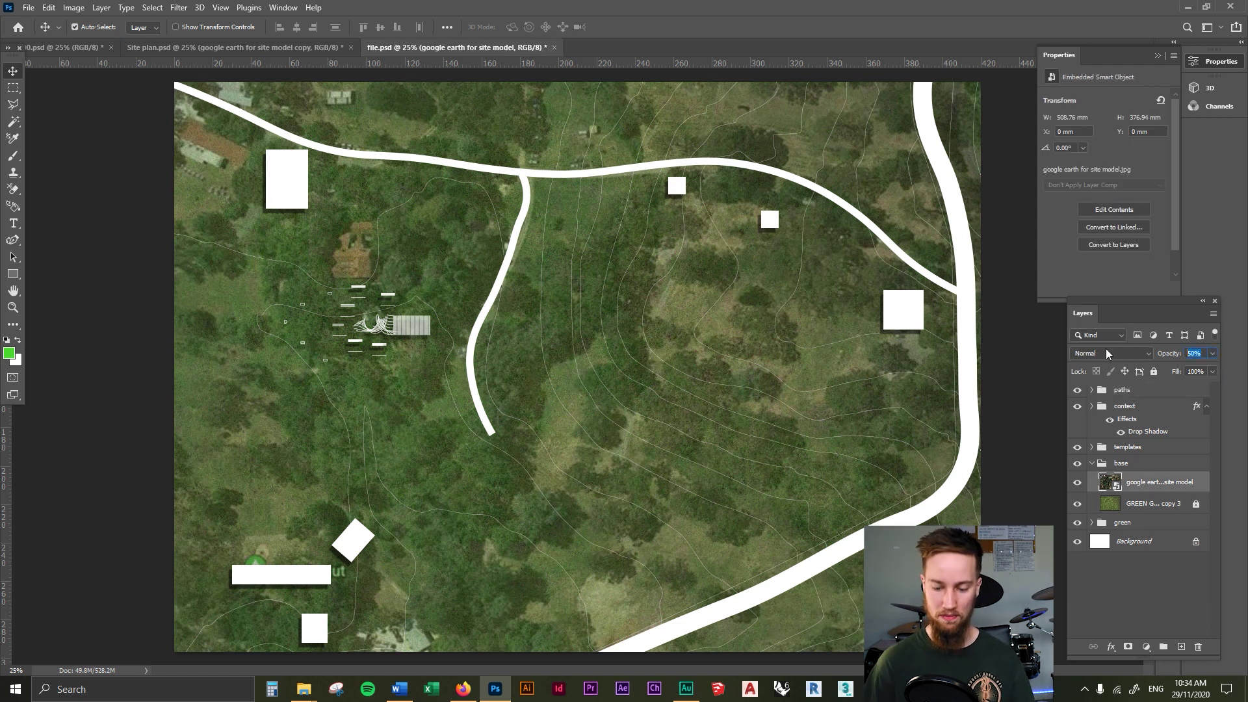
type("15")
left_click(1141, 596)
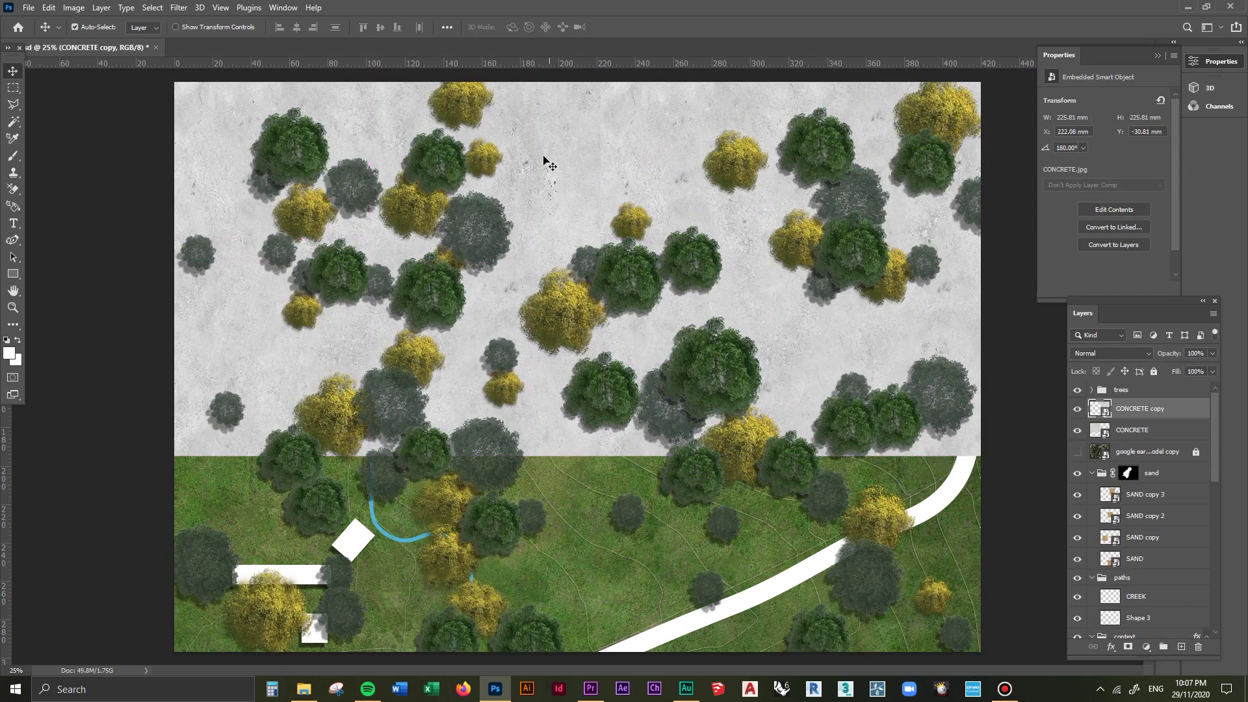
Step: Duplicate the CONCRETE layers over the grass and merge them into one layer
left_click_drag(575, 140, 577, 515)
right_click(1150, 477)
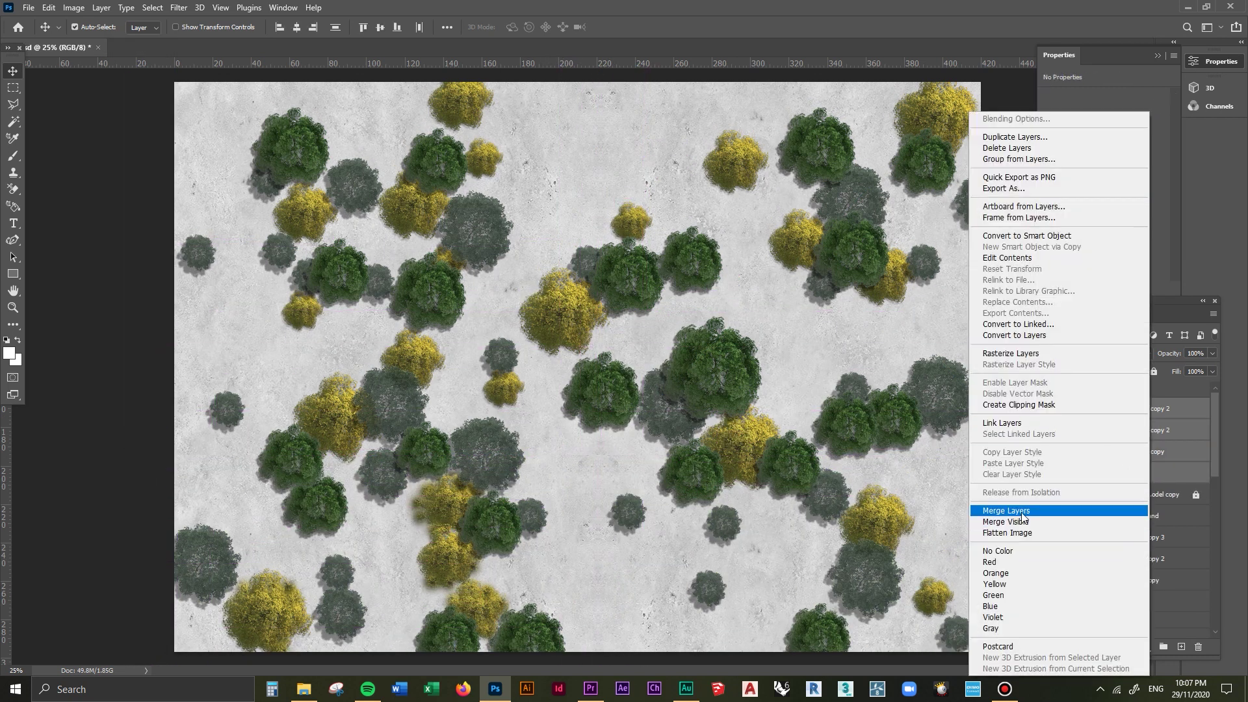
left_click(1131, 509)
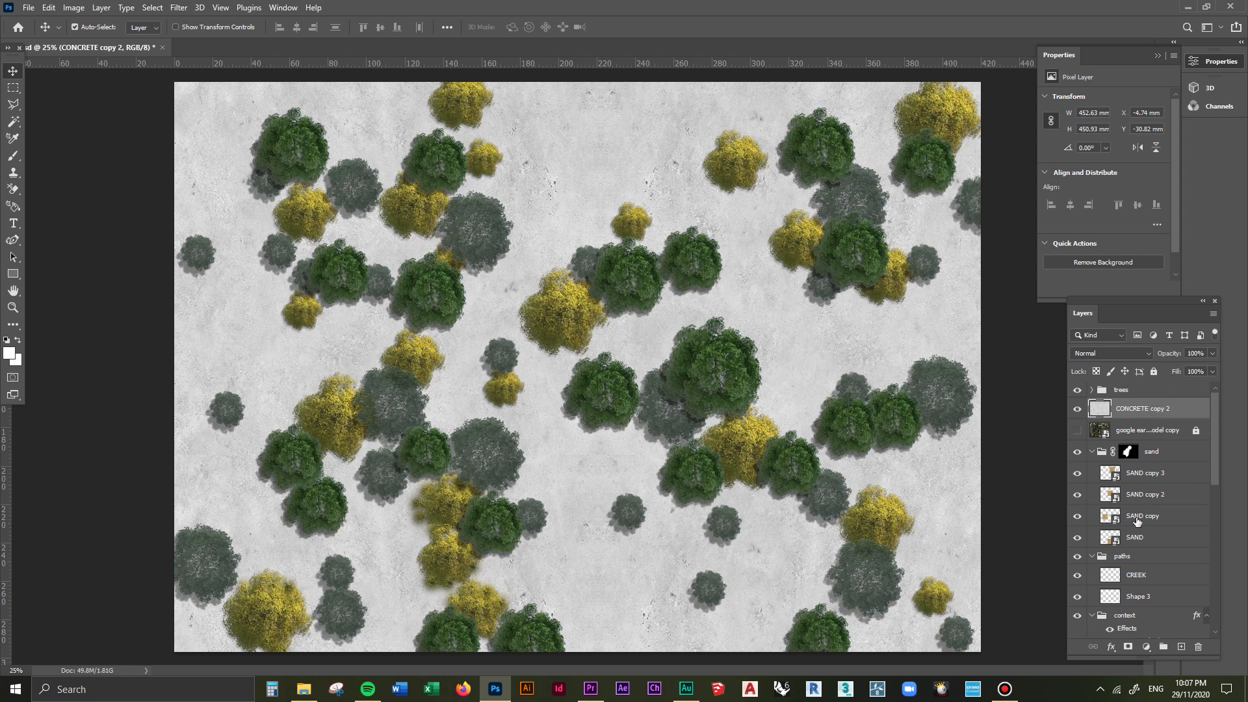
left_click(1077, 408)
Step: Mask the merged concrete layer to the Shape 3 path pixels
right_click(1110, 596)
left_click(1131, 375)
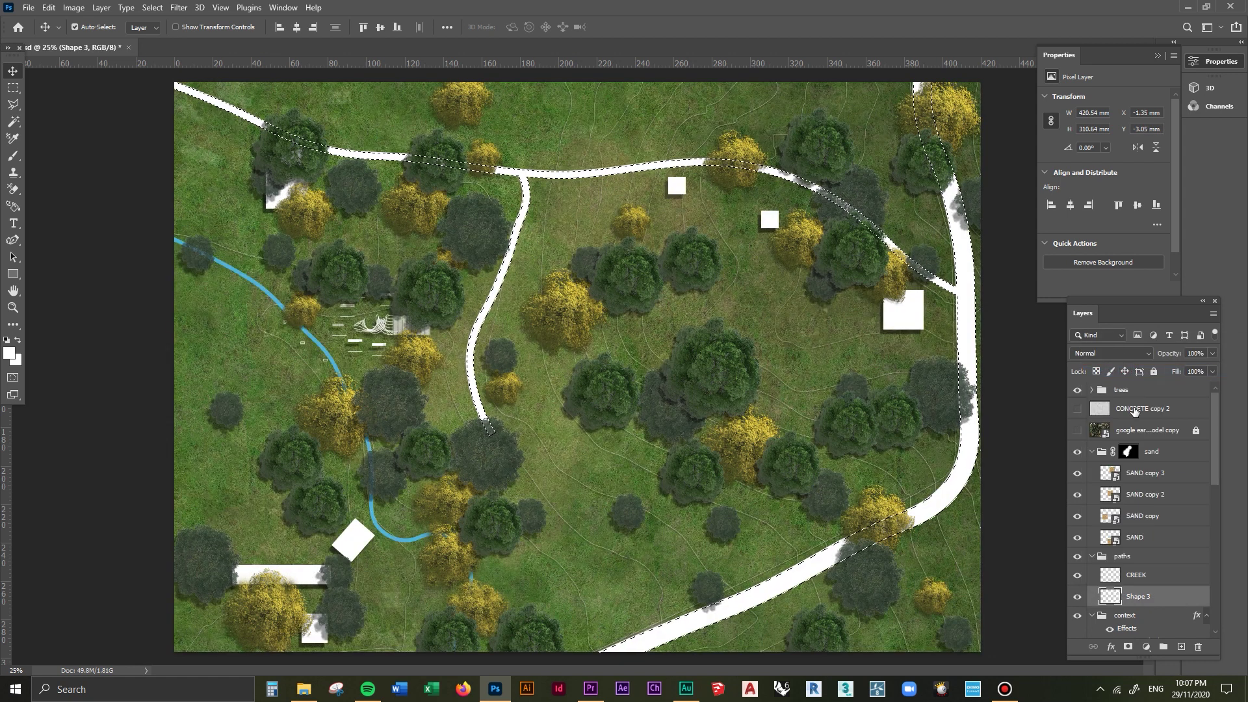
left_click(1077, 408)
left_click(1134, 409)
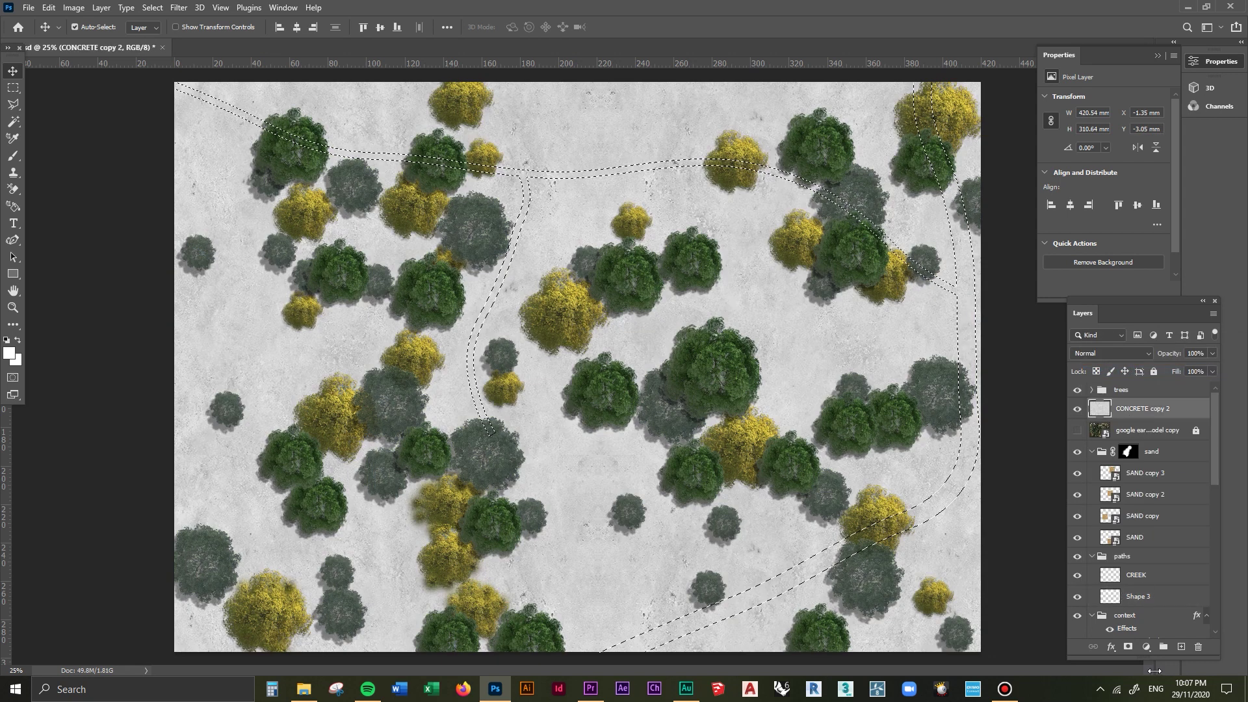
left_click(1129, 646)
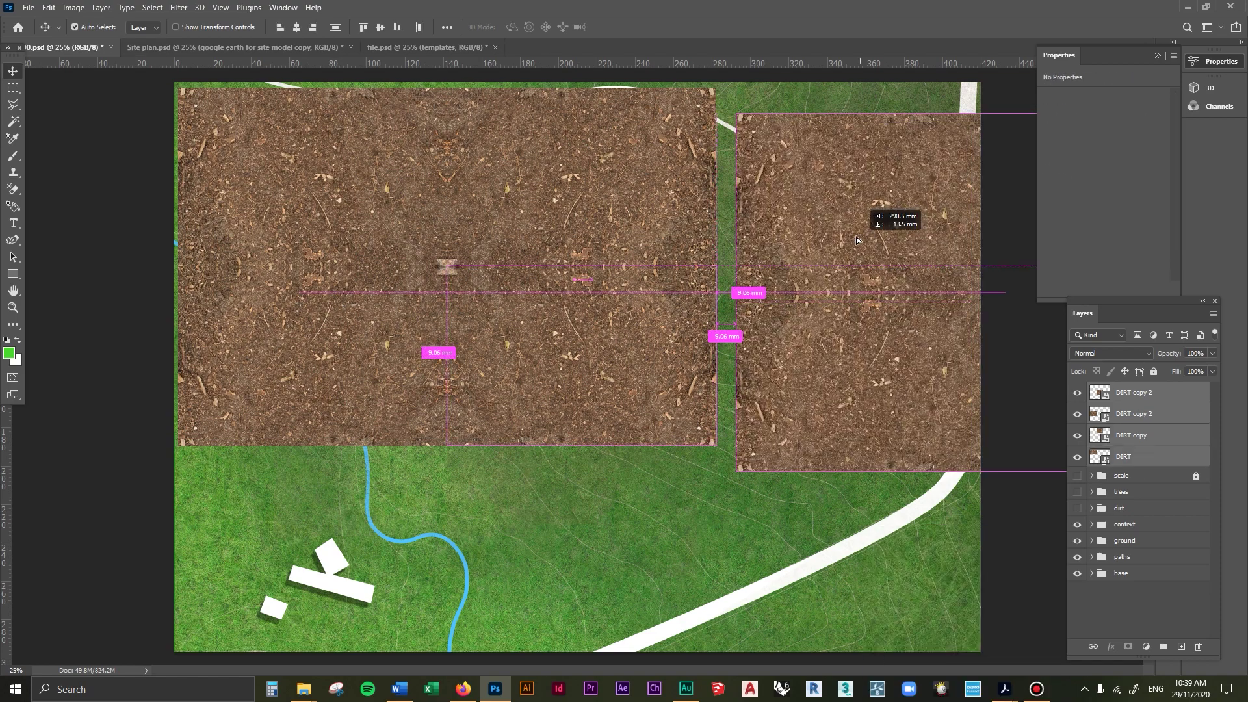
Step: Alt-drag a copy of the DIRT texture to extend the tiling across the canvas top
left_click_drag(877, 208, 860, 208)
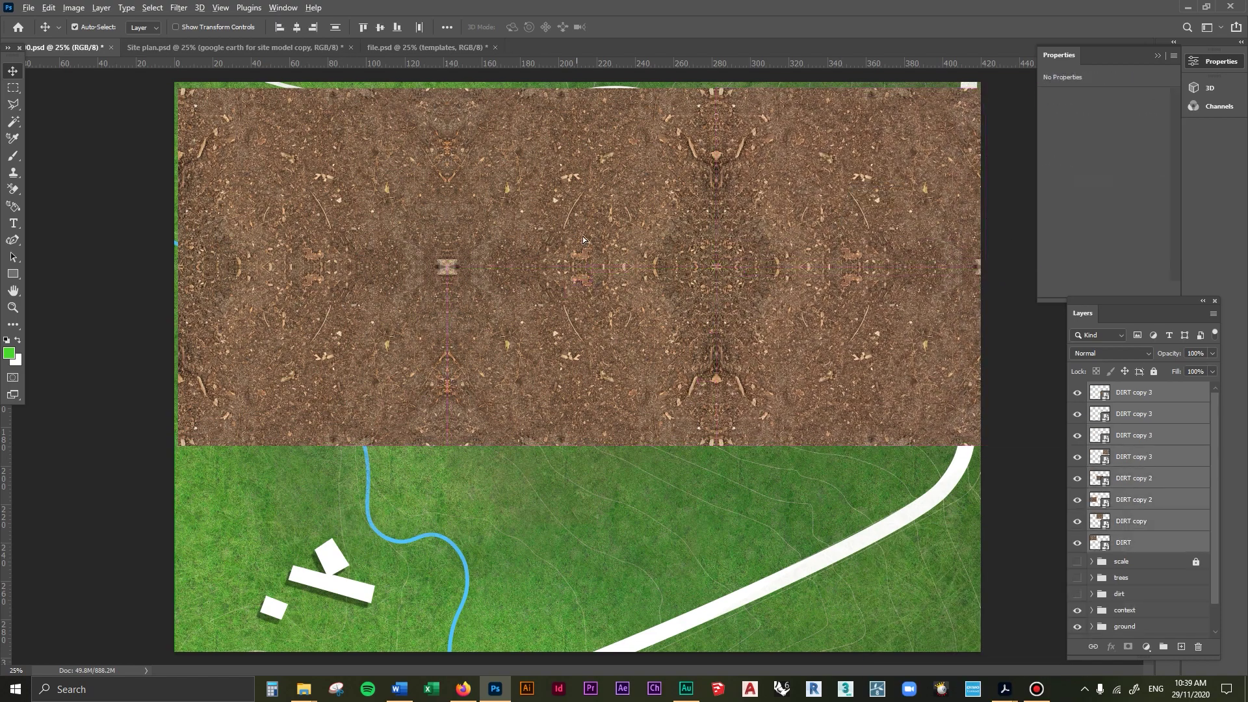